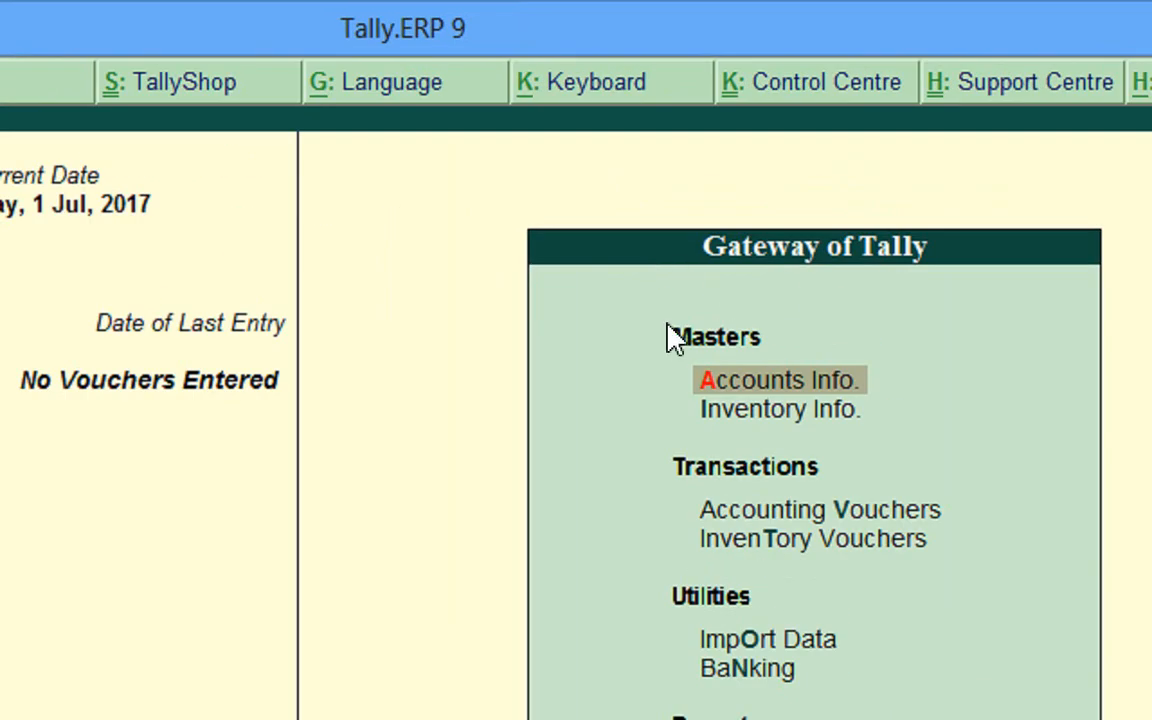
Step: Open the single ledger creation form from the accounts masters
key("Return")
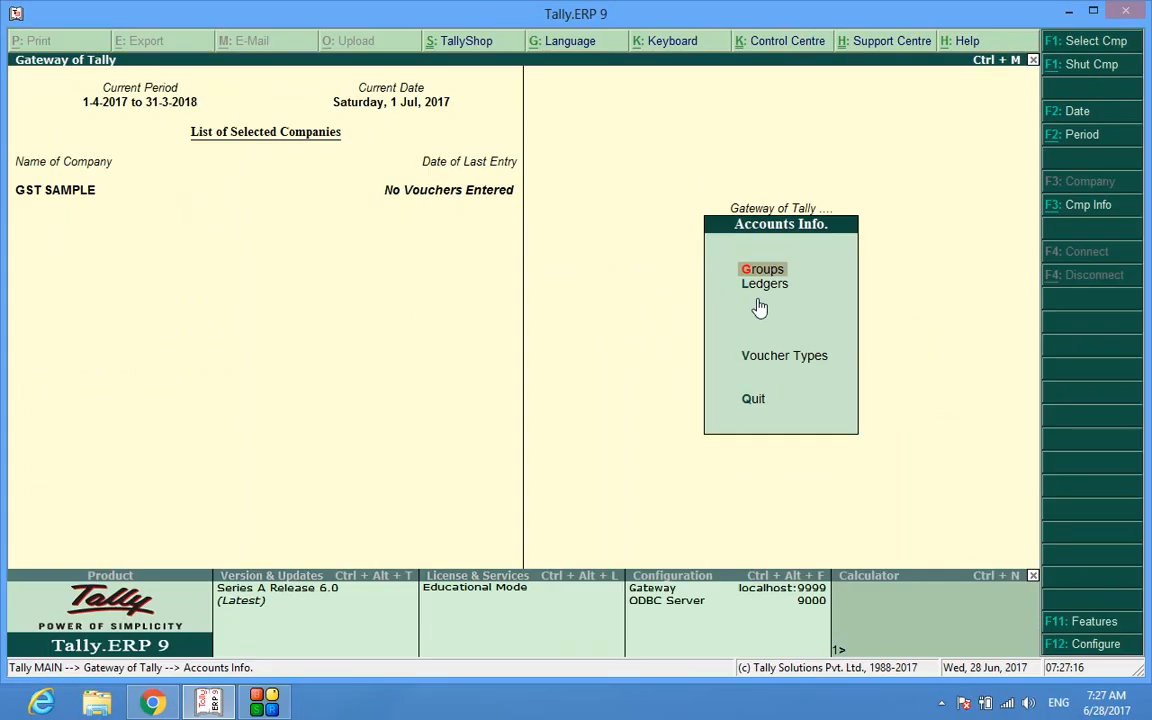
left_click(761, 293)
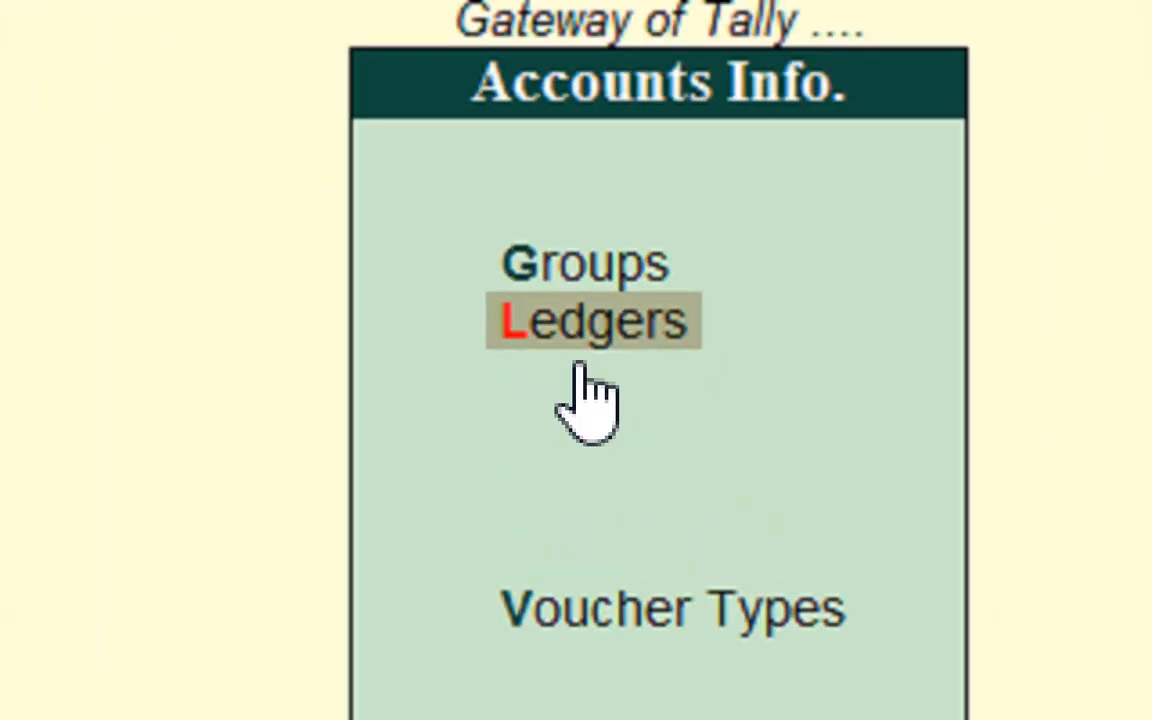
left_click(581, 366)
key("Down")
key("Down")
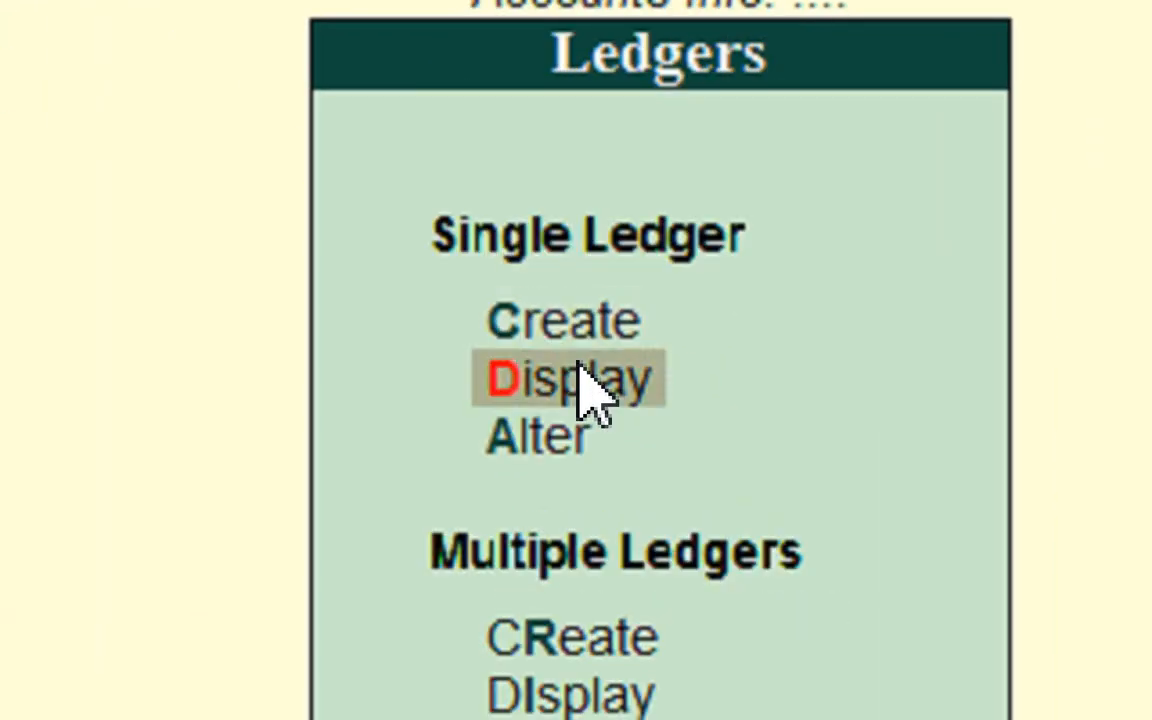
key("Up")
key("Up")
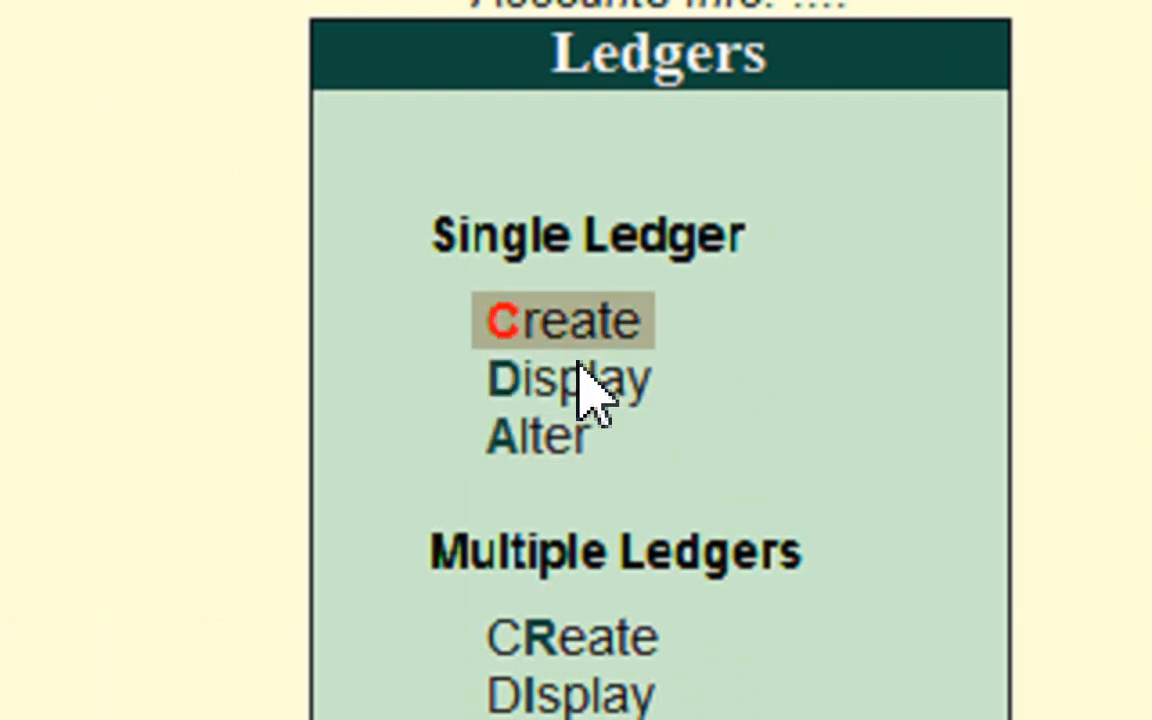
key("Return")
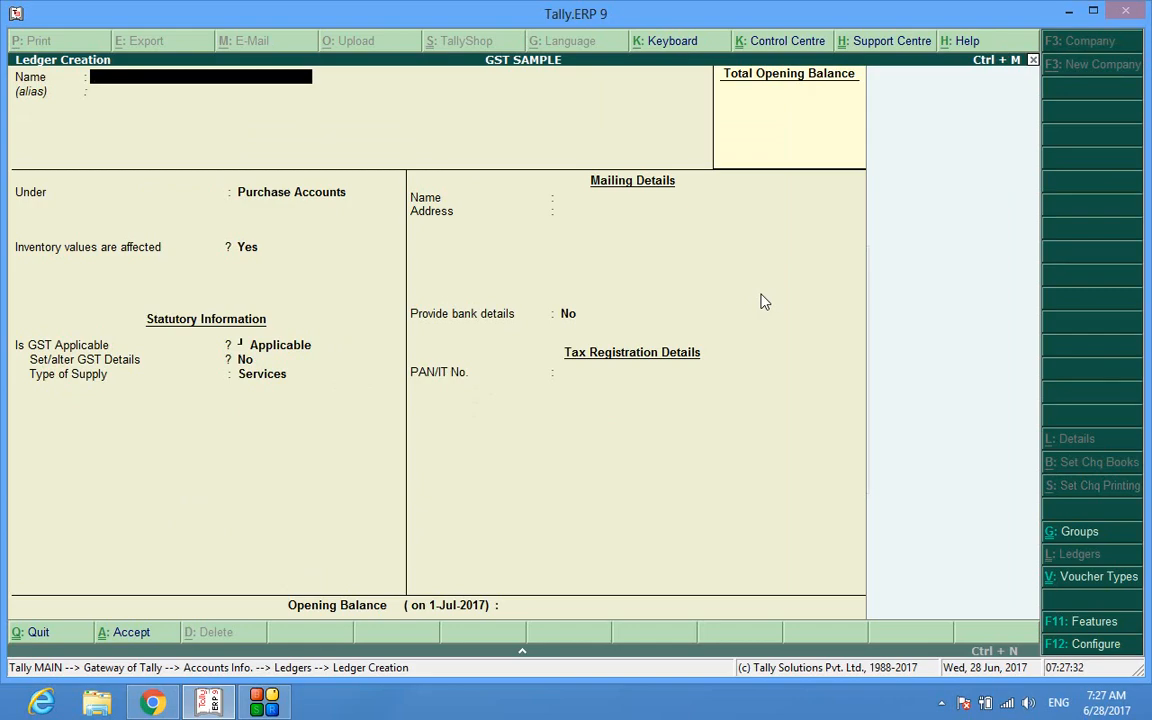
Step: Name the new ledger "Purchase Within State (Local)" and place it under Purchase Accounts
type("Purchase Wighin")
key("BackSpace")
key("BackSpace")
key("BackSpace")
key("BackSpace")
type("thin State")
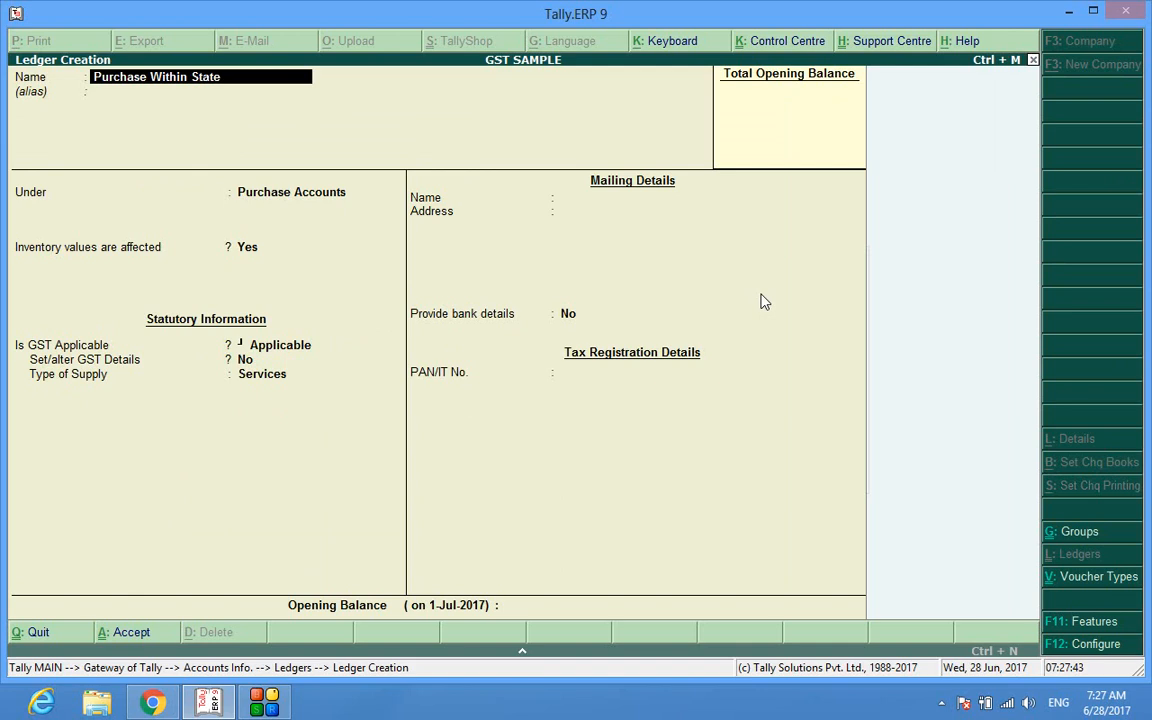
type(" (Local0")
key("BackSpace")
type(")")
key("Return")
key("Return")
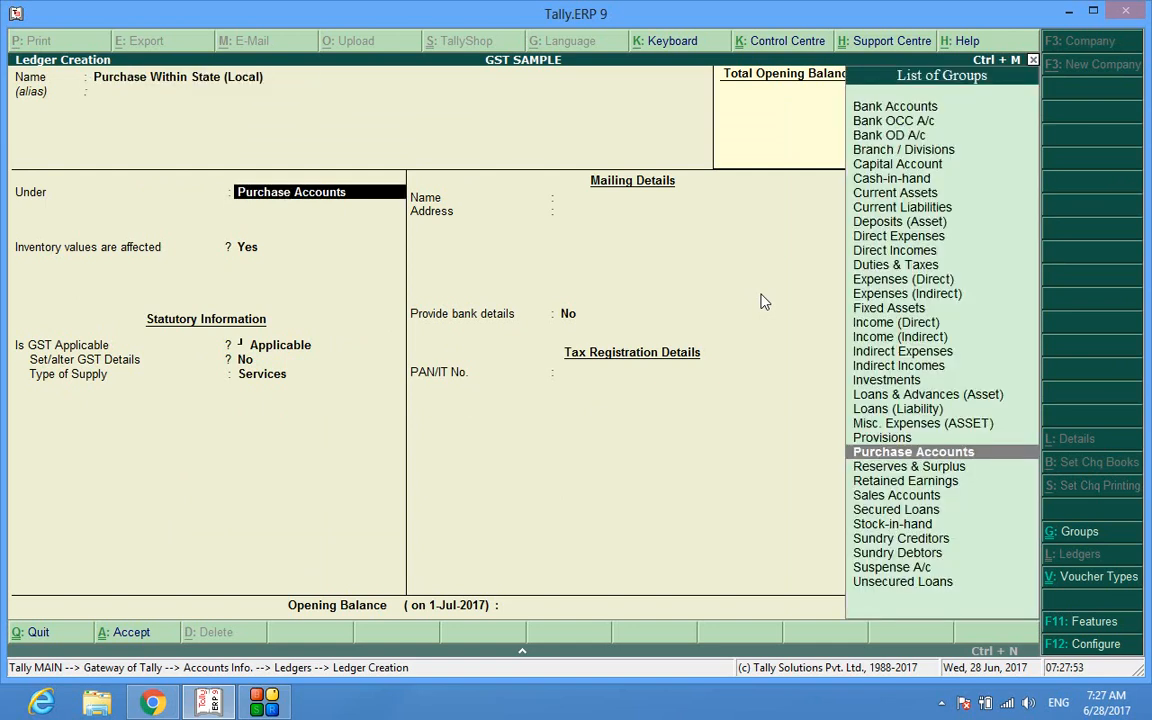
key("Return")
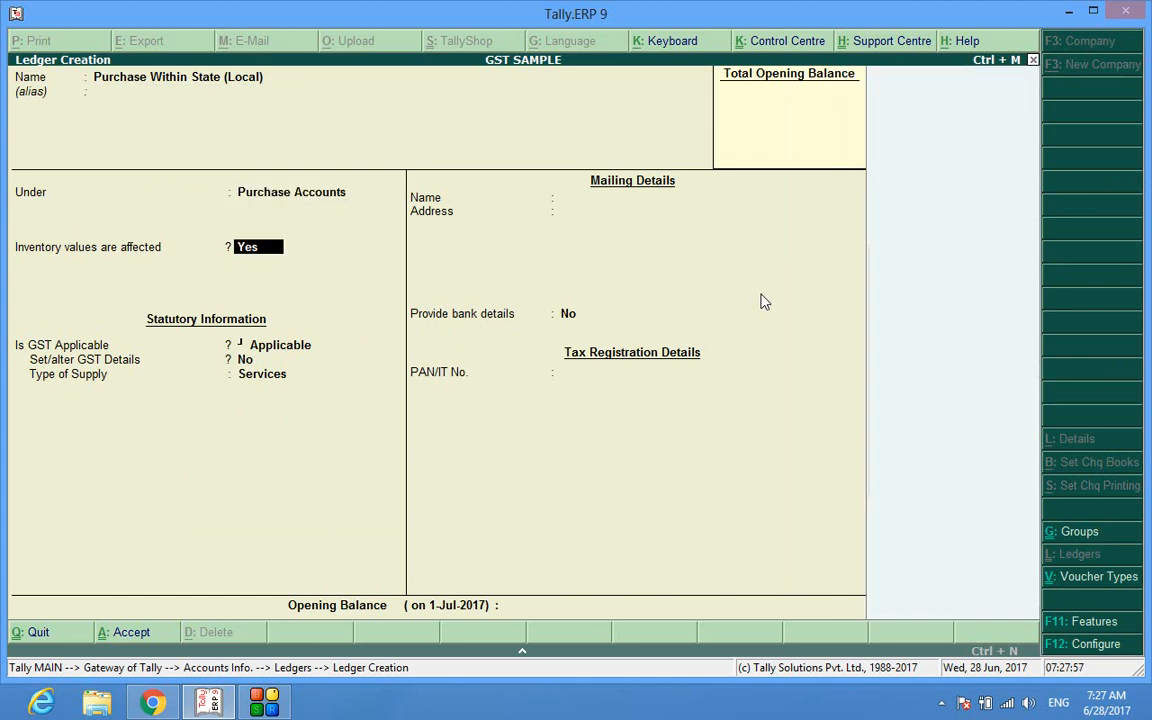
Step: Set inventory values affected to Yes and GST to Applicable, leaving the option to set or alter GST details at No
type("n")
key("Return")
key("BackSpace")
type("y")
key("Return")
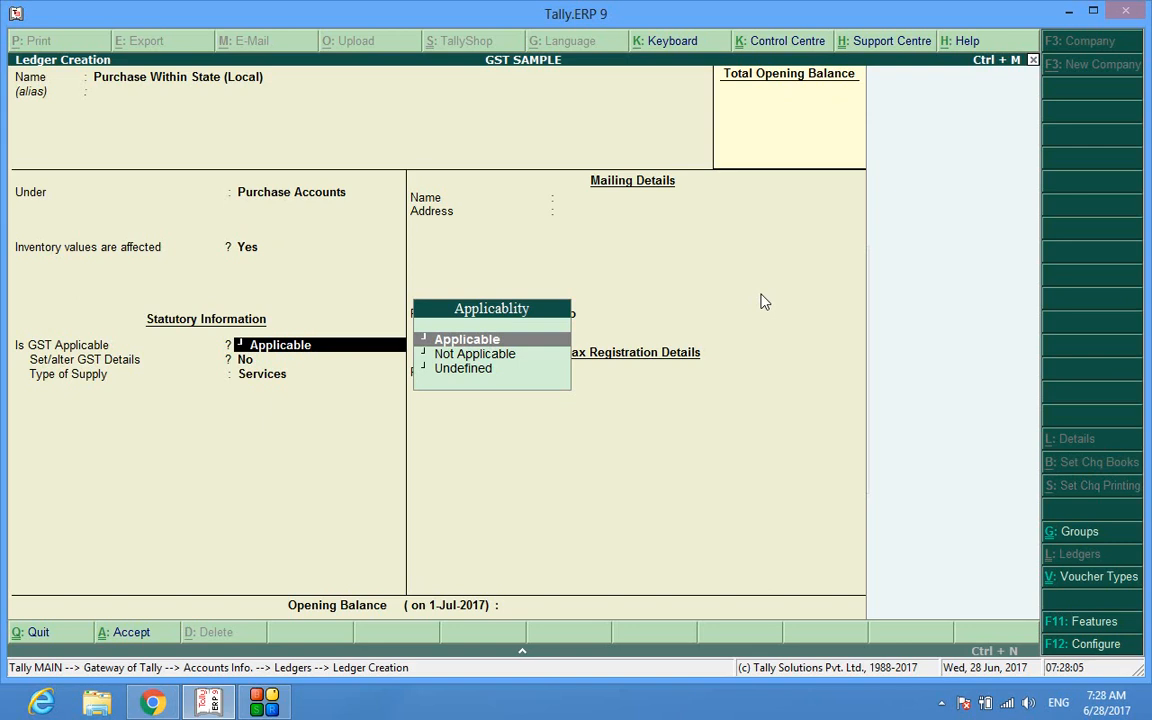
key("Return")
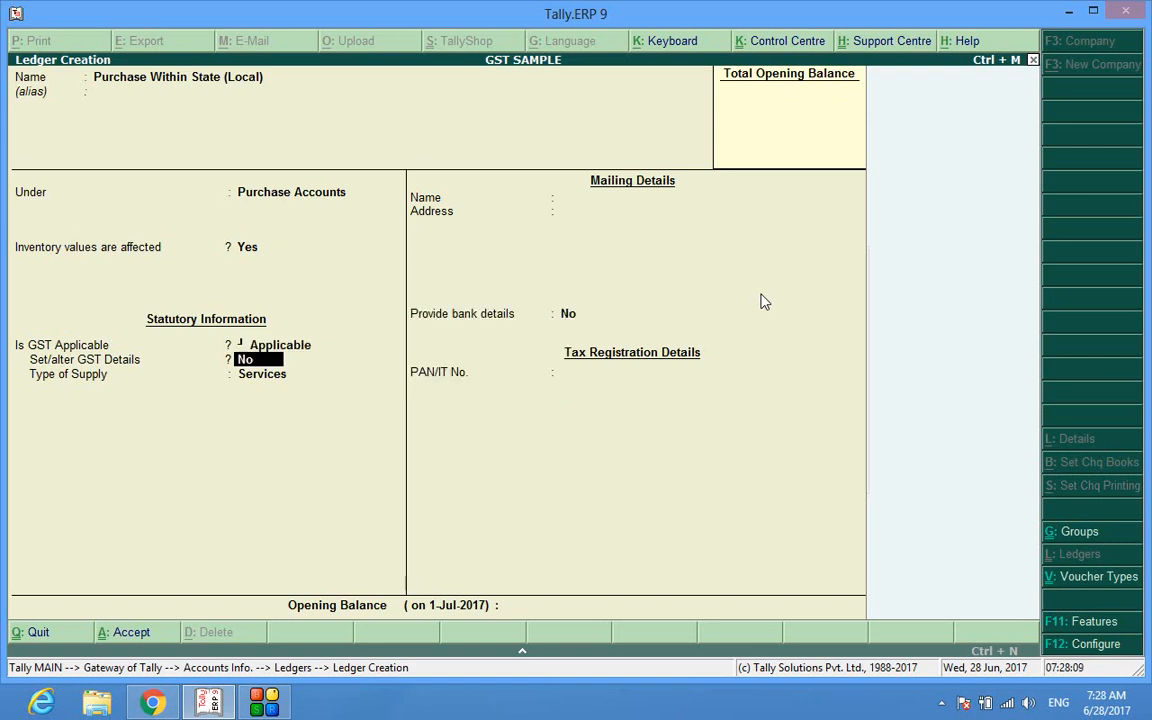
key("Return")
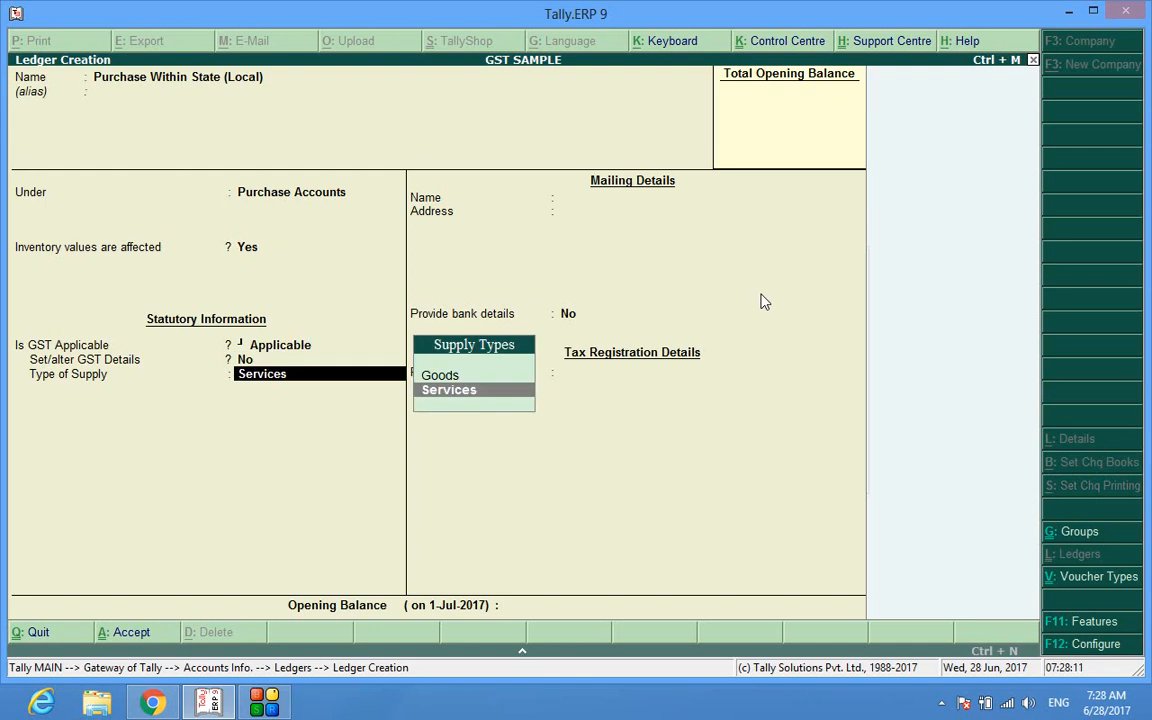
Step: Set the purchase ledger's type of supply to Goods
key("Up")
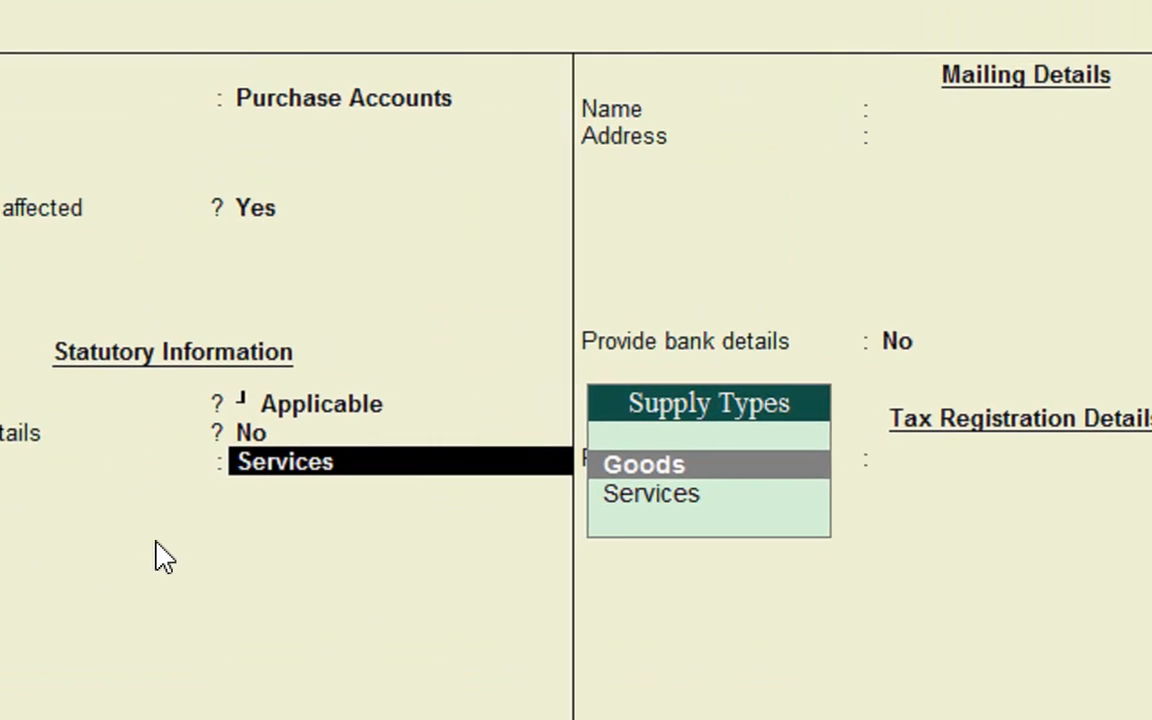
key("Down")
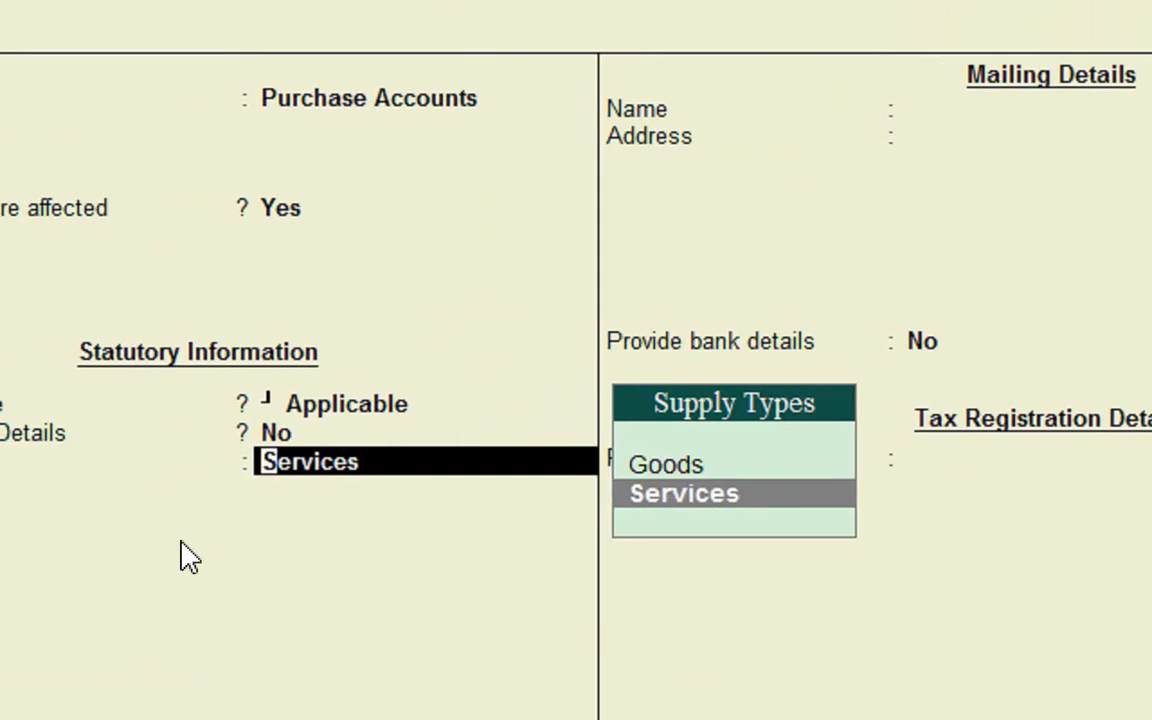
key("Up")
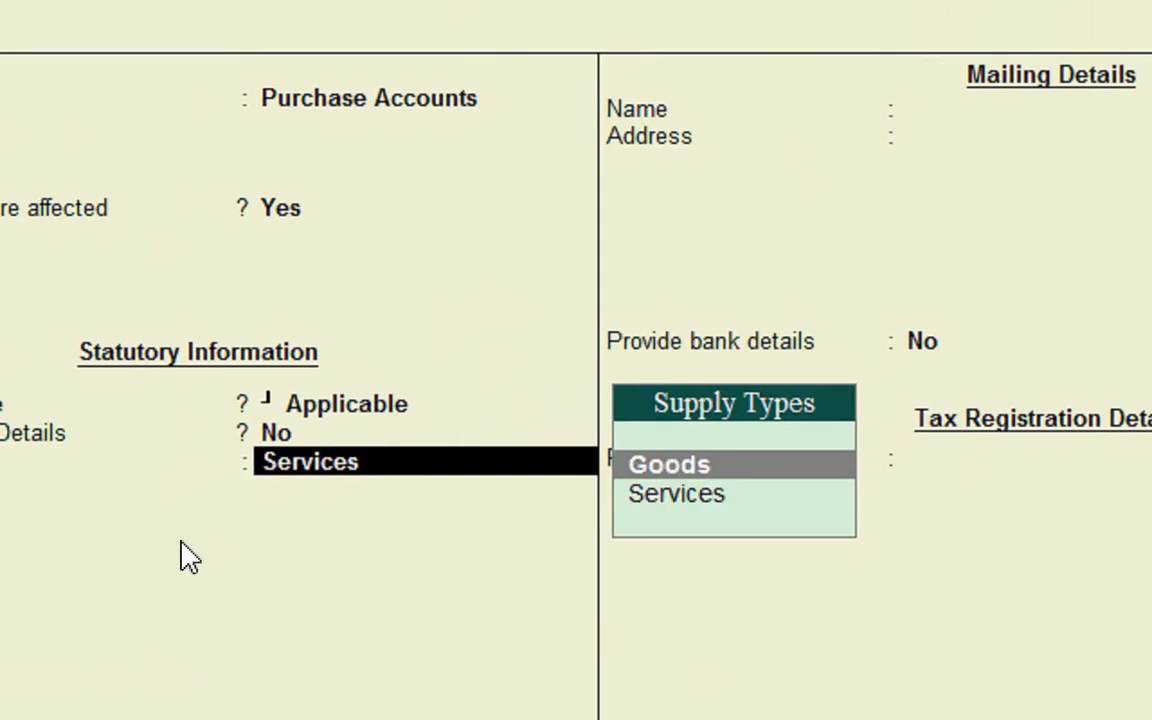
key("Return")
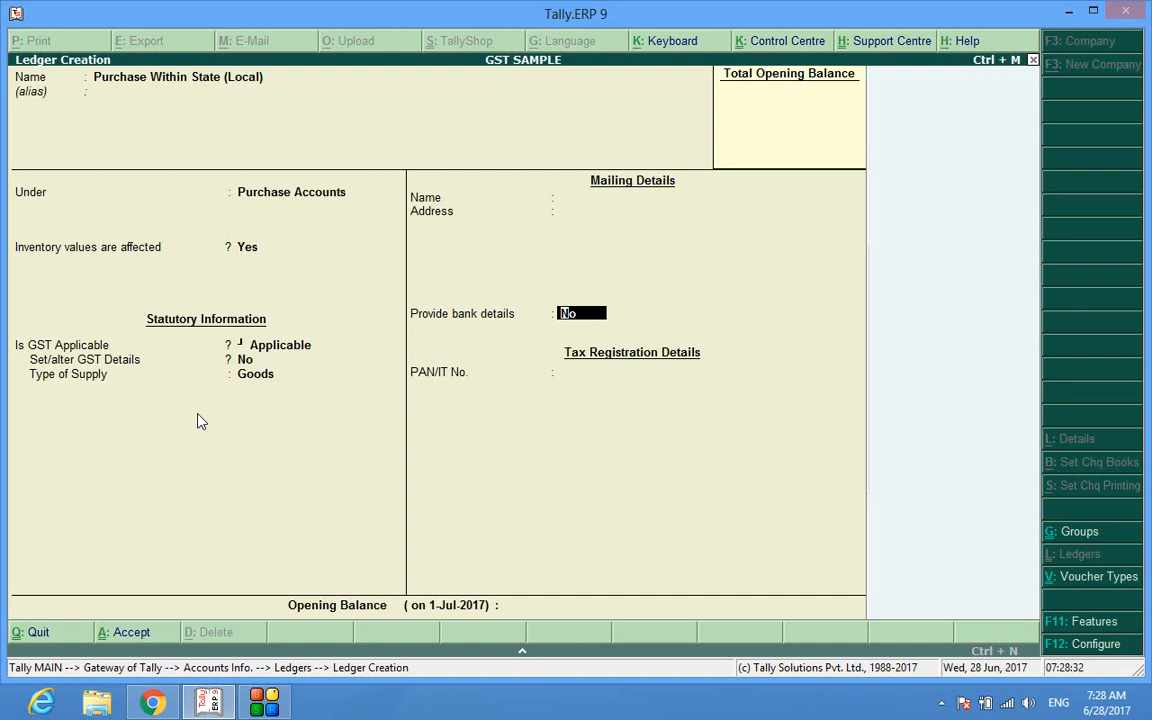
Step: Set Provide bank details to Yes, leave the PAN and opening balance blank, and save the purchase ledger
type("y")
key("Return")
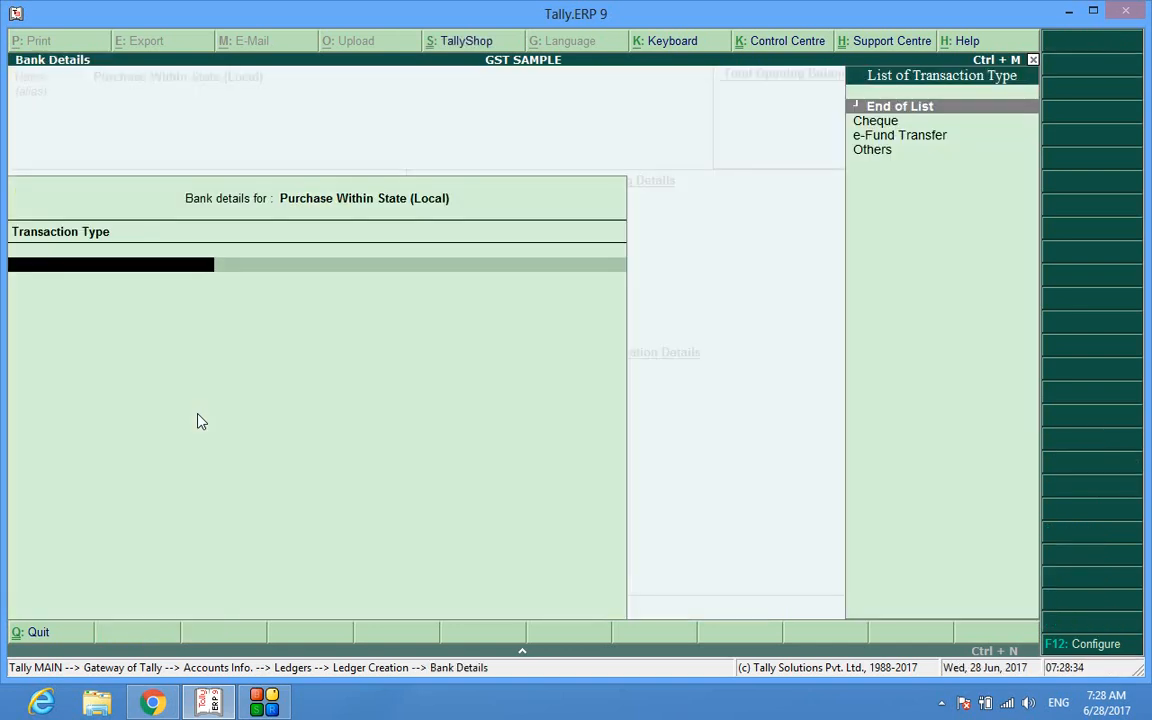
key("Down")
key("Return")
key("Return")
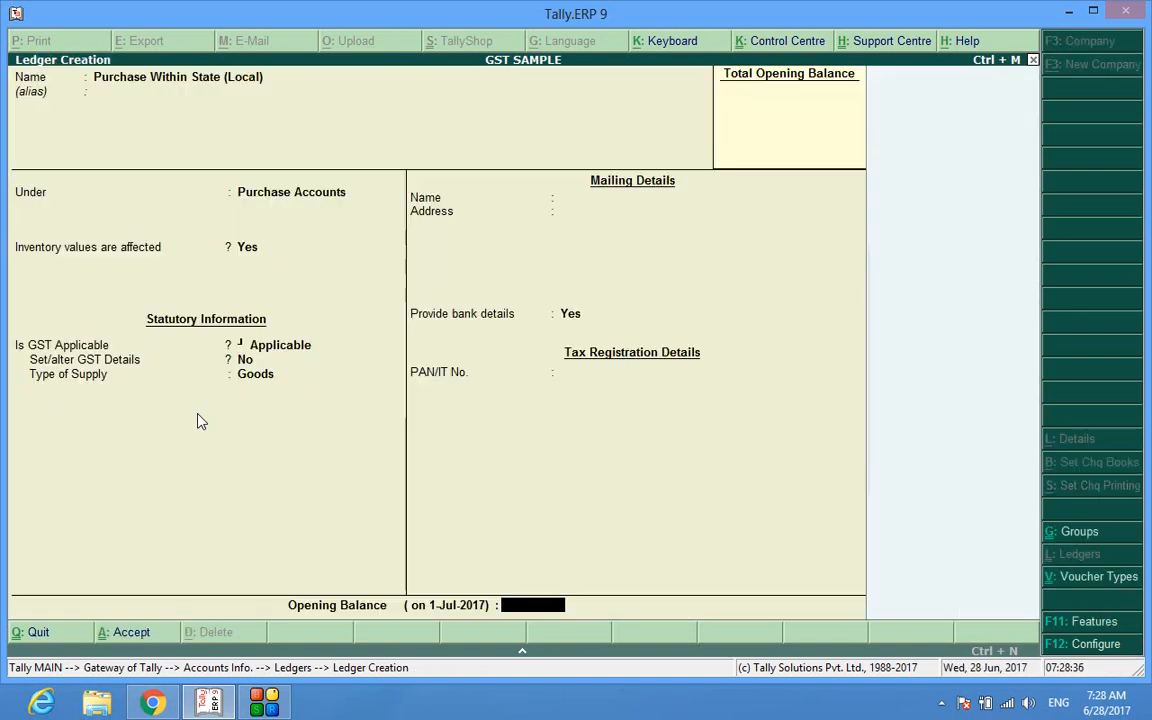
key("Return")
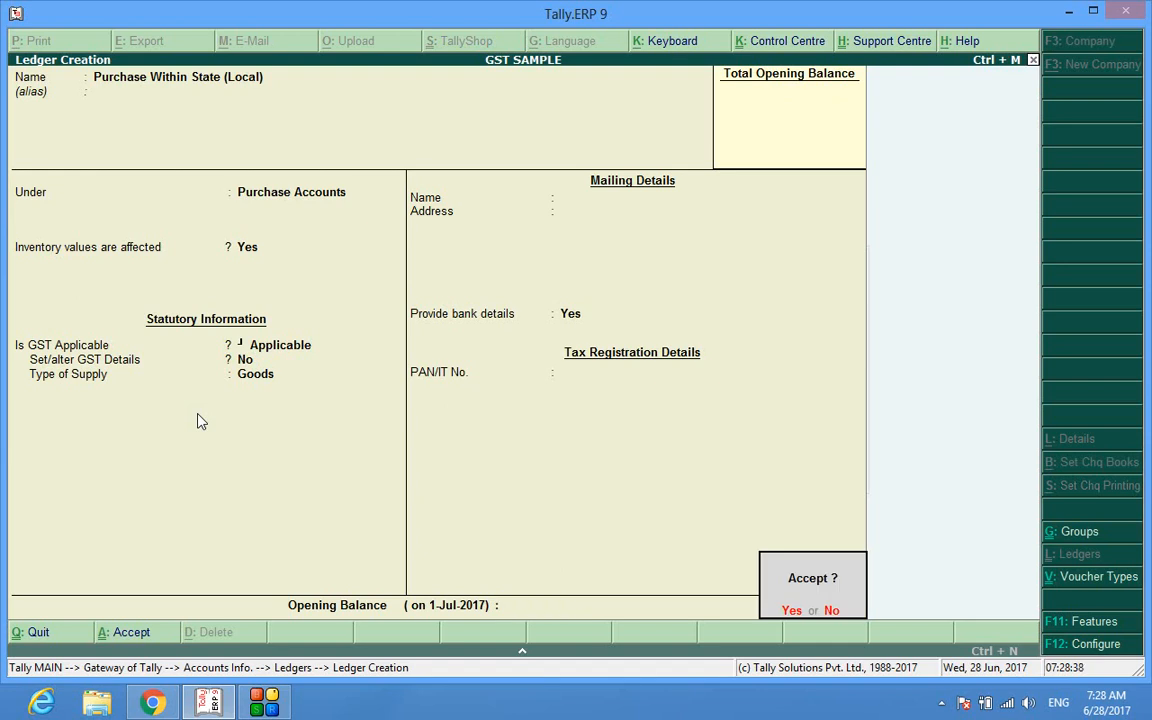
key("Escape")
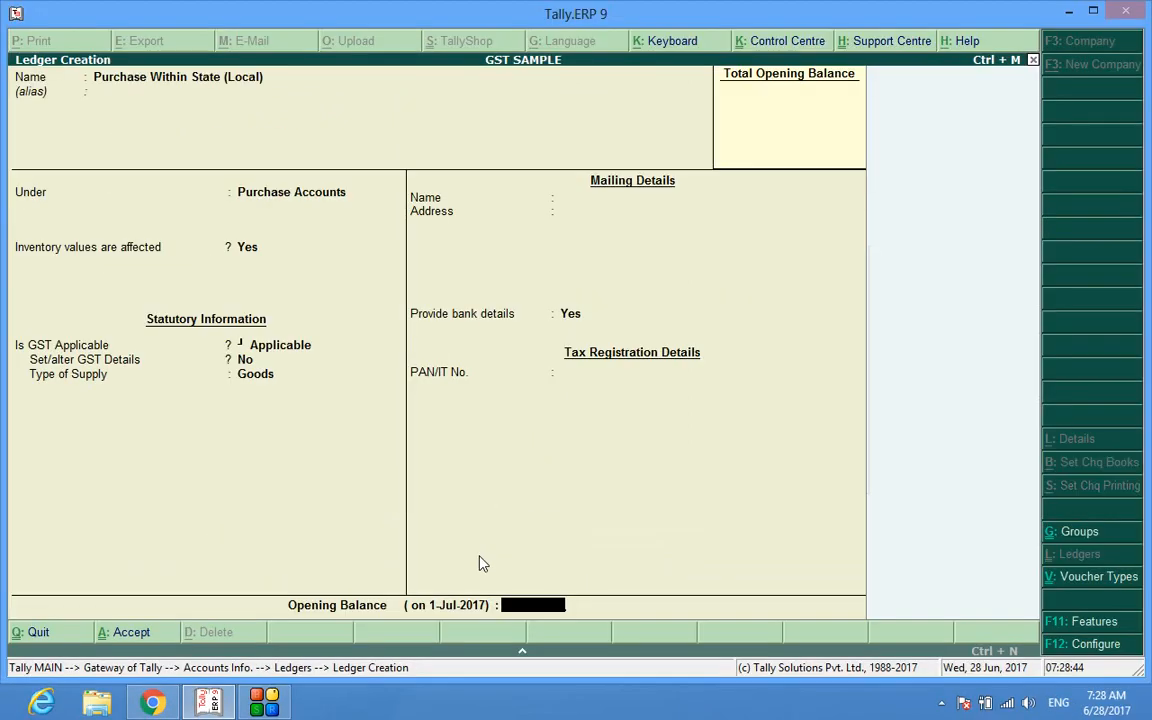
key("Return")
key("Return")
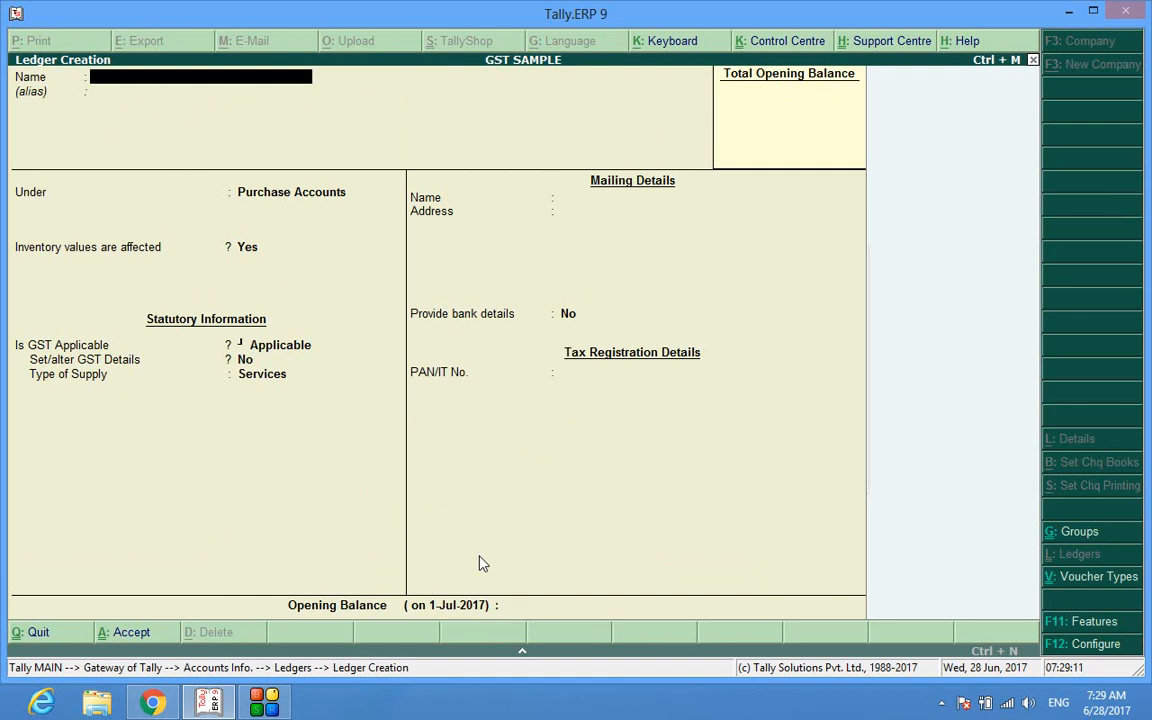
Step: Name the next new ledger "Govind And Sons" and place it under Sundry Creditors
type("Govind And Songs")
key("BackSpace")
key("BackSpace")
type("s")
key("Return")
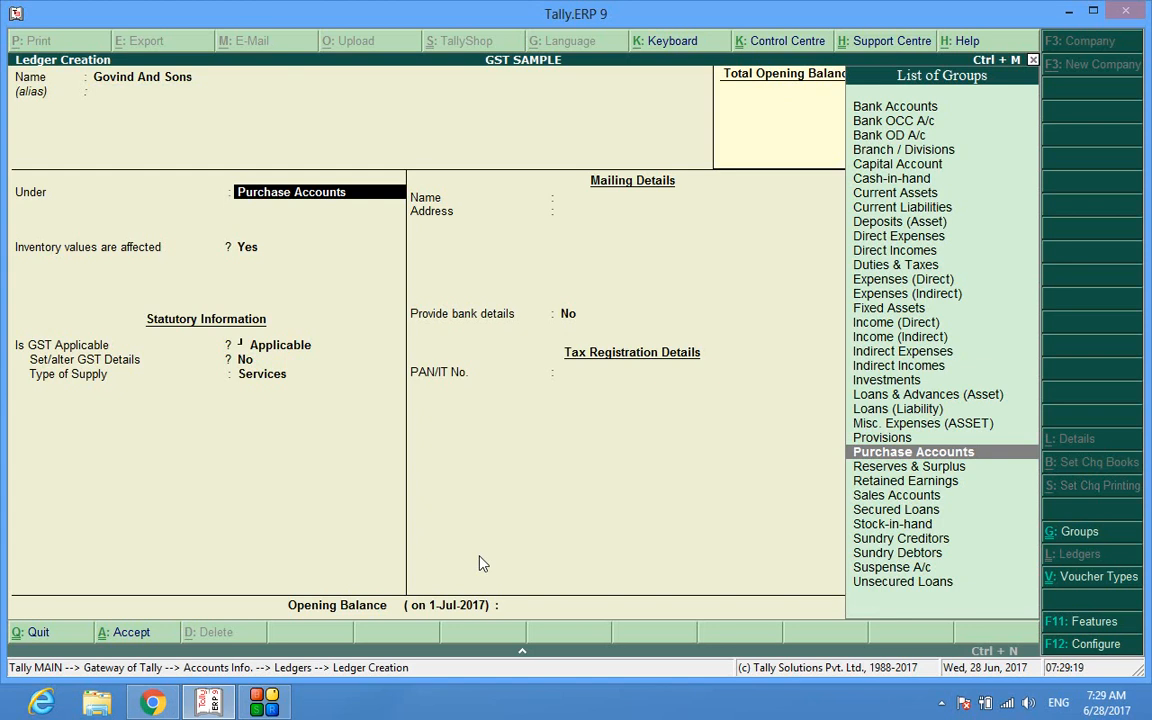
type("Sur")
key("BackSpace")
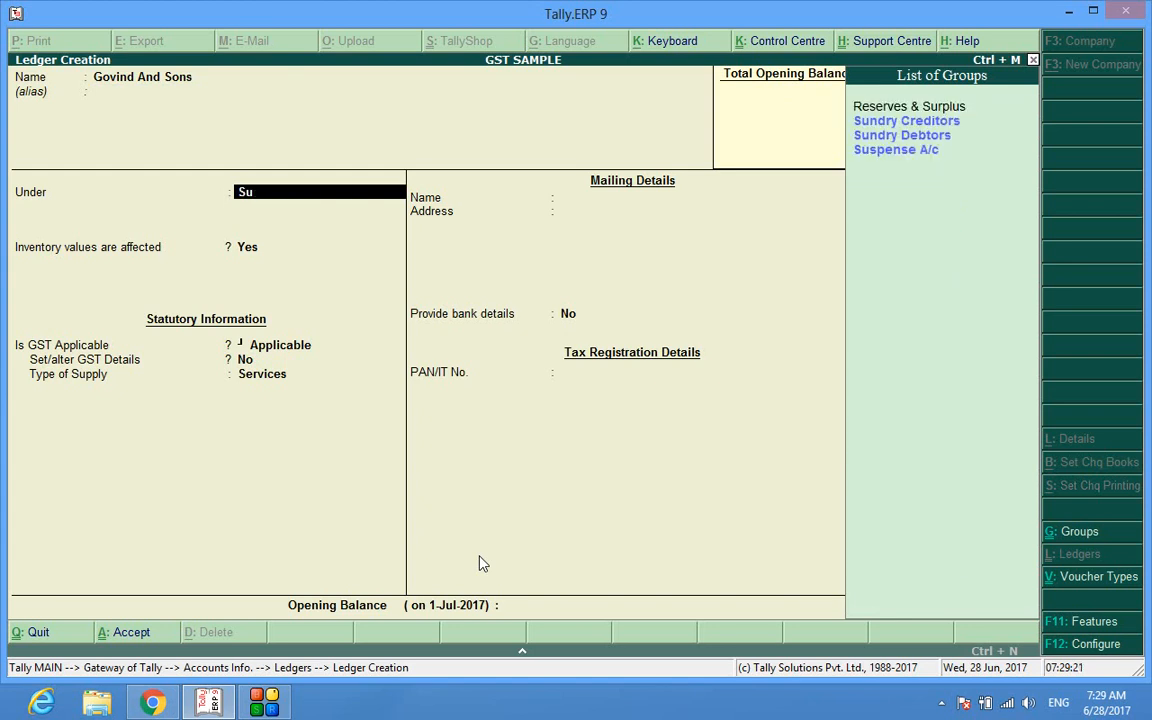
key("Down")
key("Return")
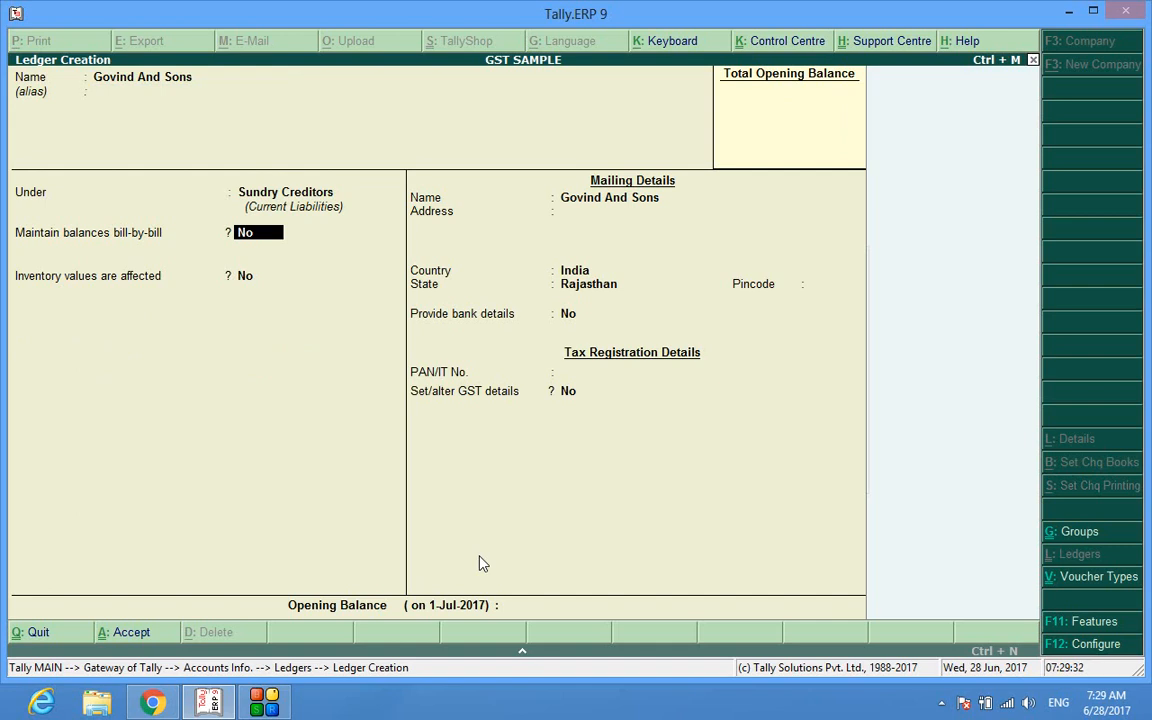
Step: Maintain the creditor's balances bill-by-bill with a default credit period of 15 days, leaving the credit days check at No
type("y")
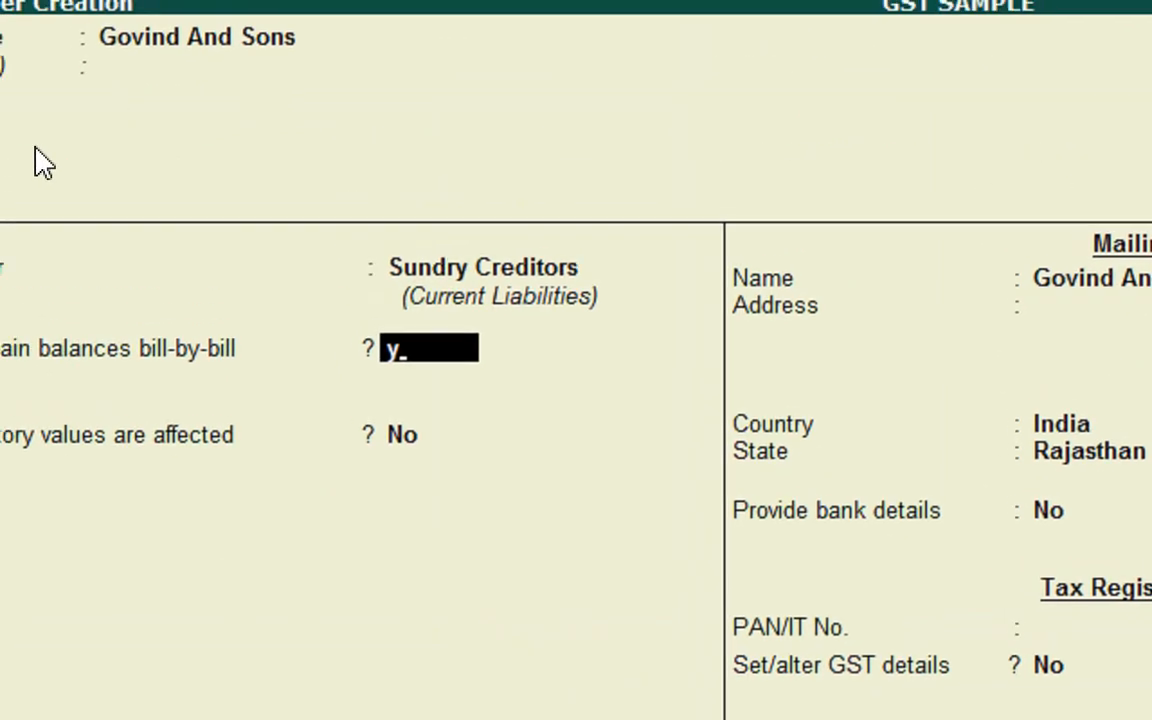
key("Return")
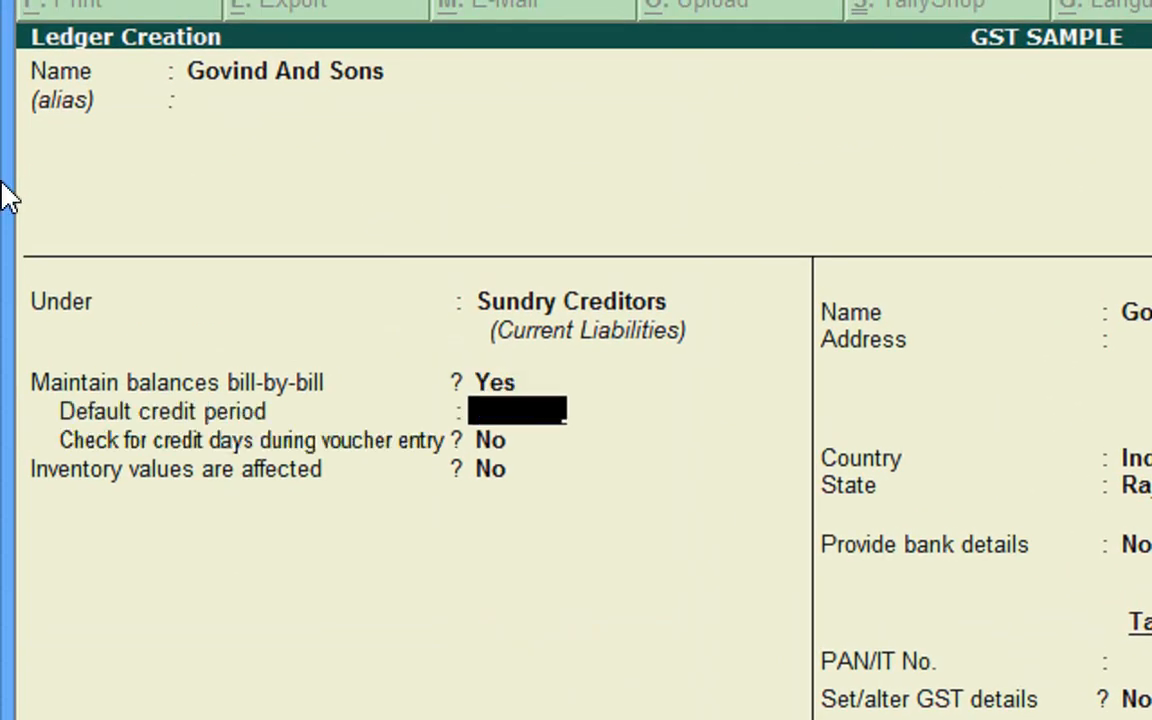
type("15")
key("Return")
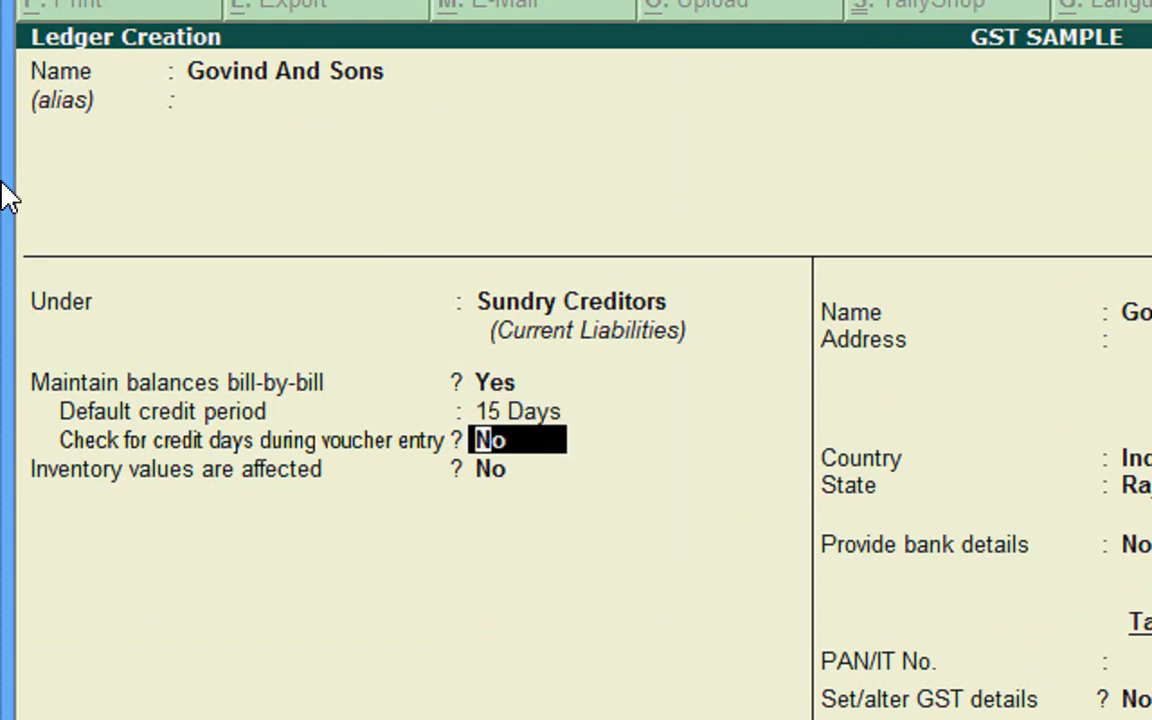
key("Return")
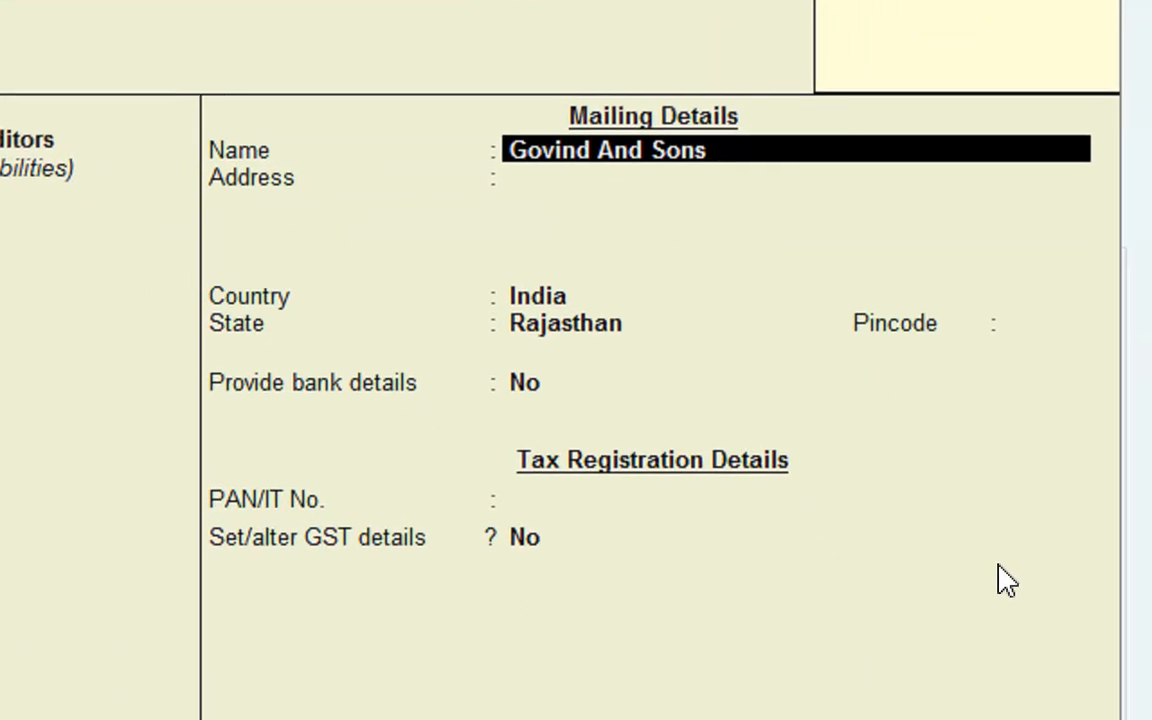
Step: Fill in the creditor's two-line mailing address, keeping India as the country and Rajasthan as the state
key("Return")
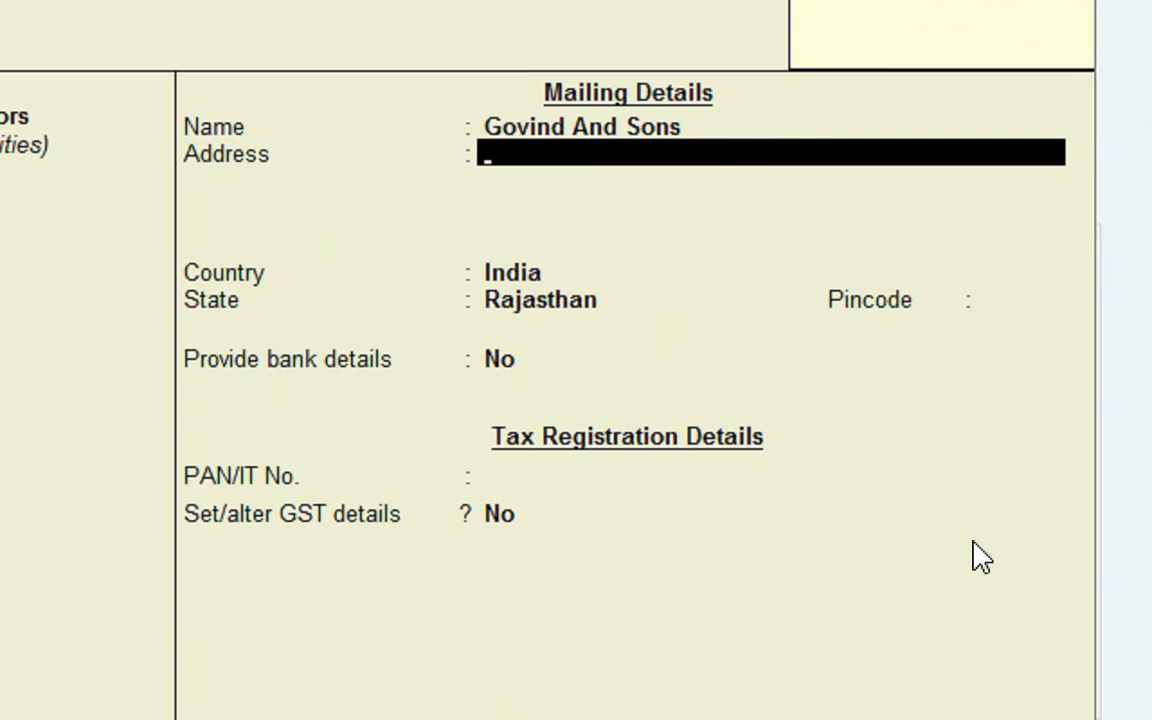
type("Sada,")
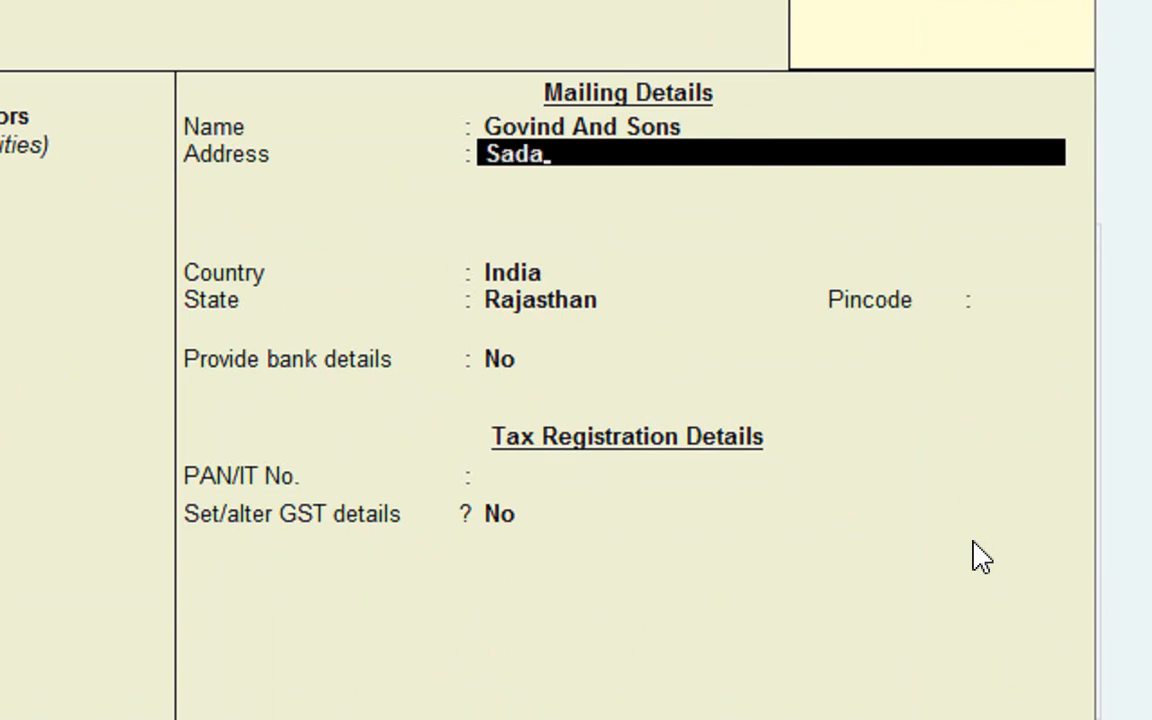
key("BackSpace")
key("BackSpace")
key("BackSpace")
key("BackSpace")
key("BackSpace")
type("Idn")
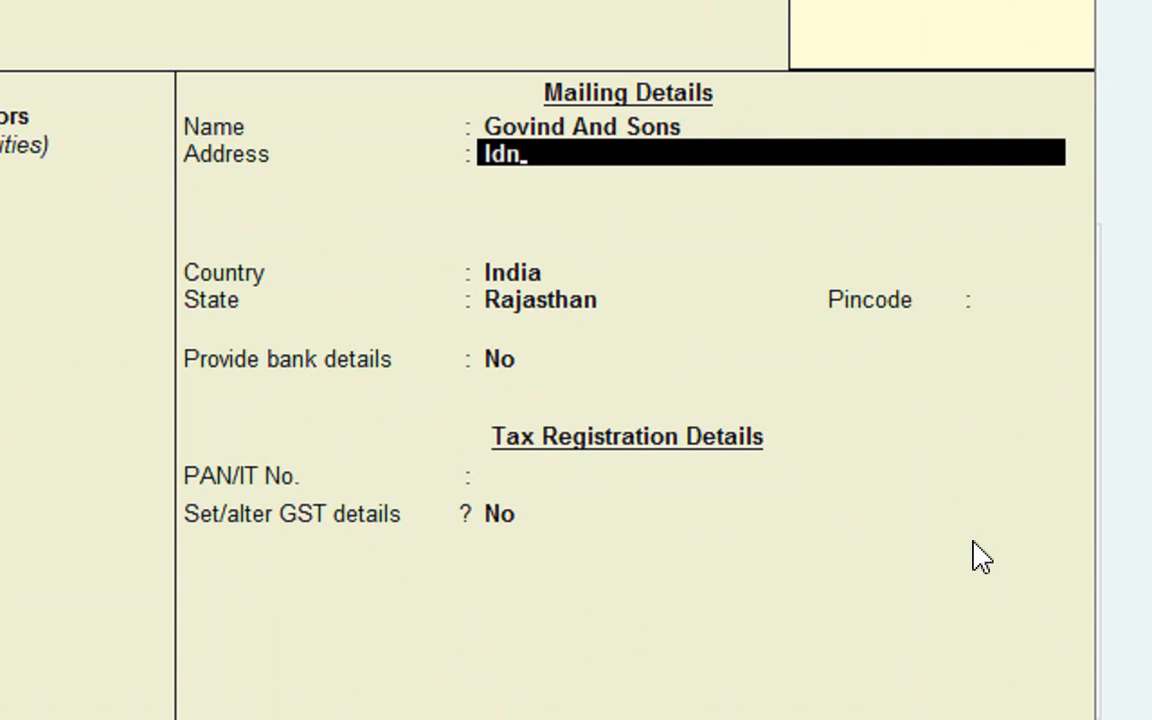
key("BackSpace")
type("ira")
key("BackSpace")
key("BackSpace")
key("BackSpace")
key("BackSpace")
type("ndira")
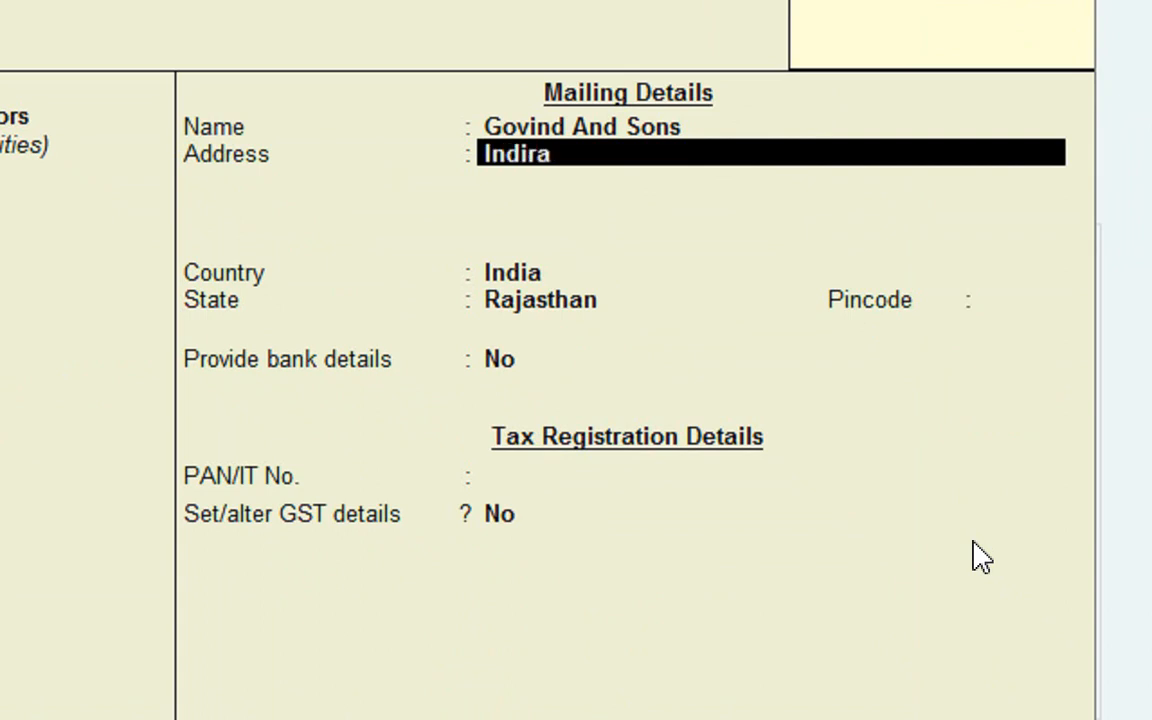
type(" Bazar,")
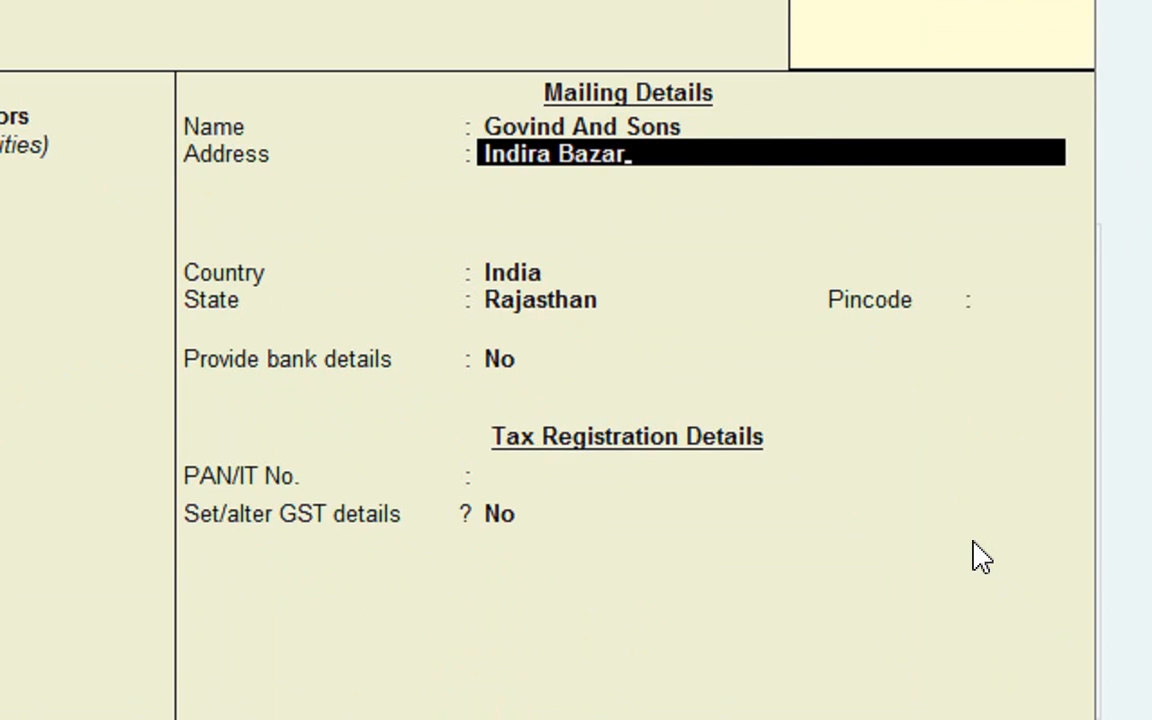
key("BackSpace")
key("Return")
type("Jaipur")
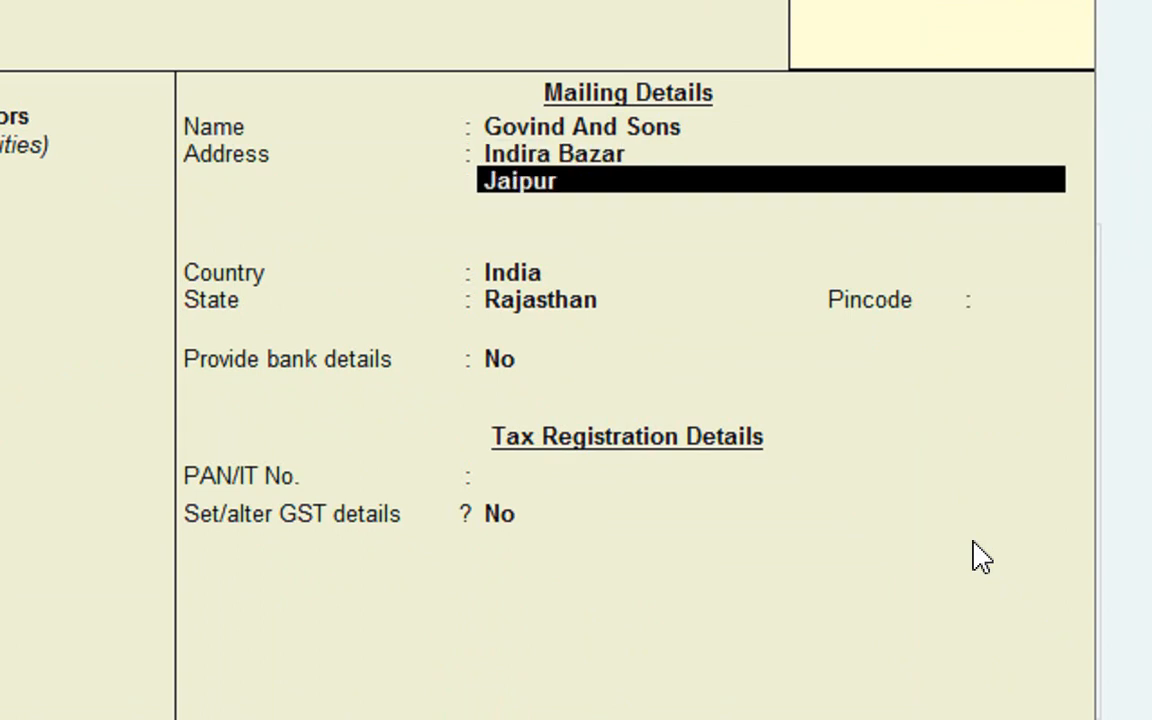
key("Return")
key("Return")
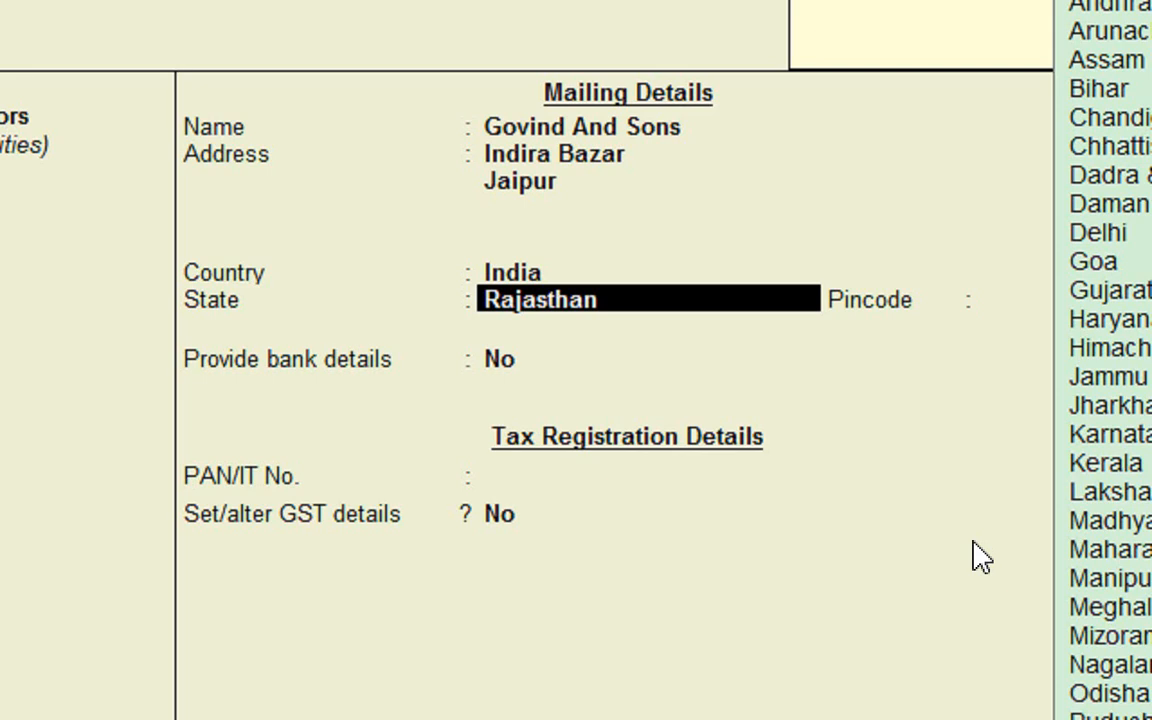
key("Return")
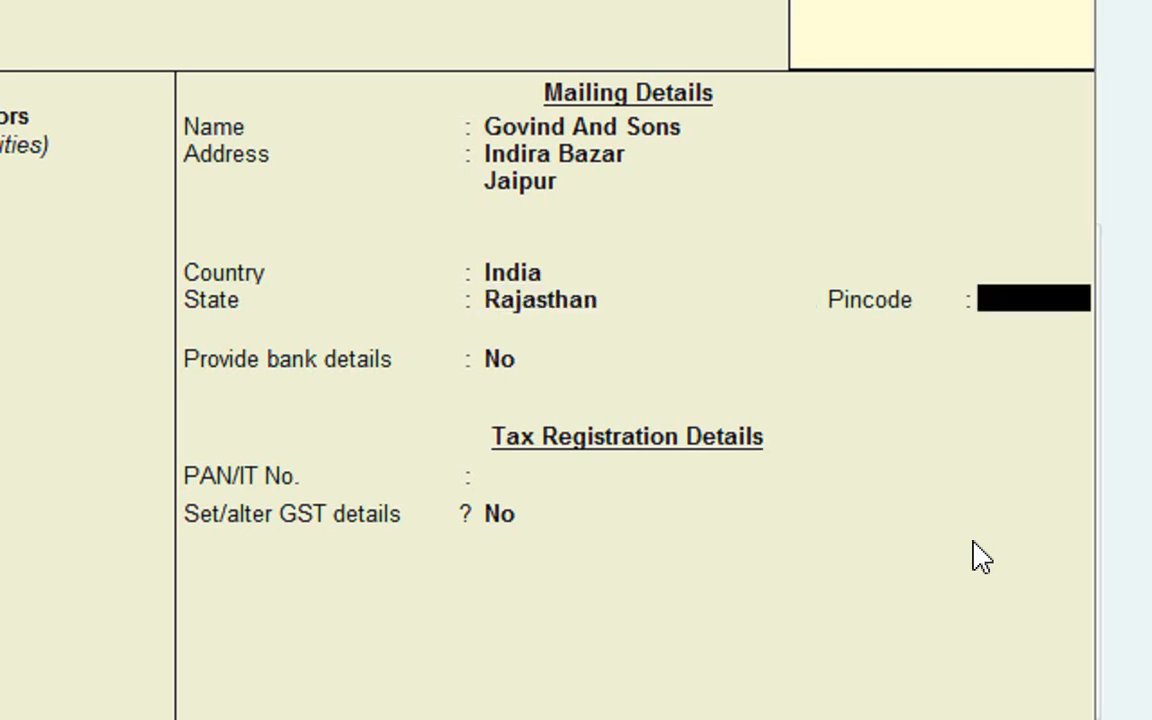
Step: Enter the creditor's pincode and set Provide bank details to Yes, leaving the bank details themselves blank
type("6300987")
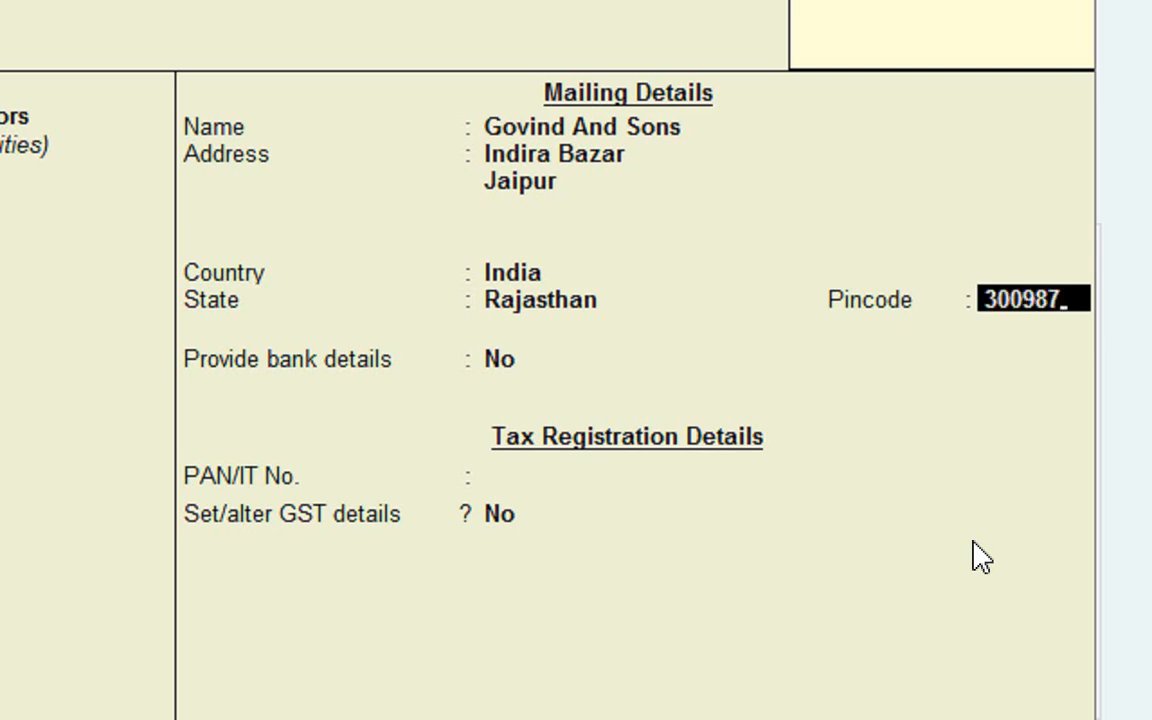
key("Return")
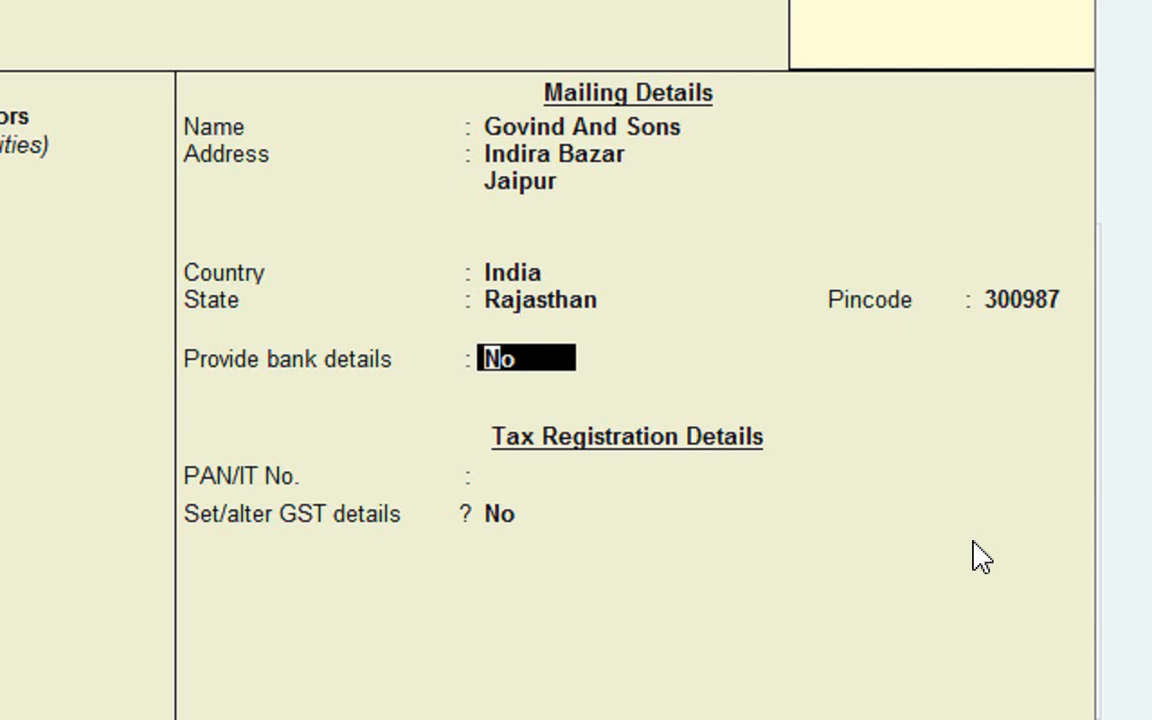
type("y")
key("Return")
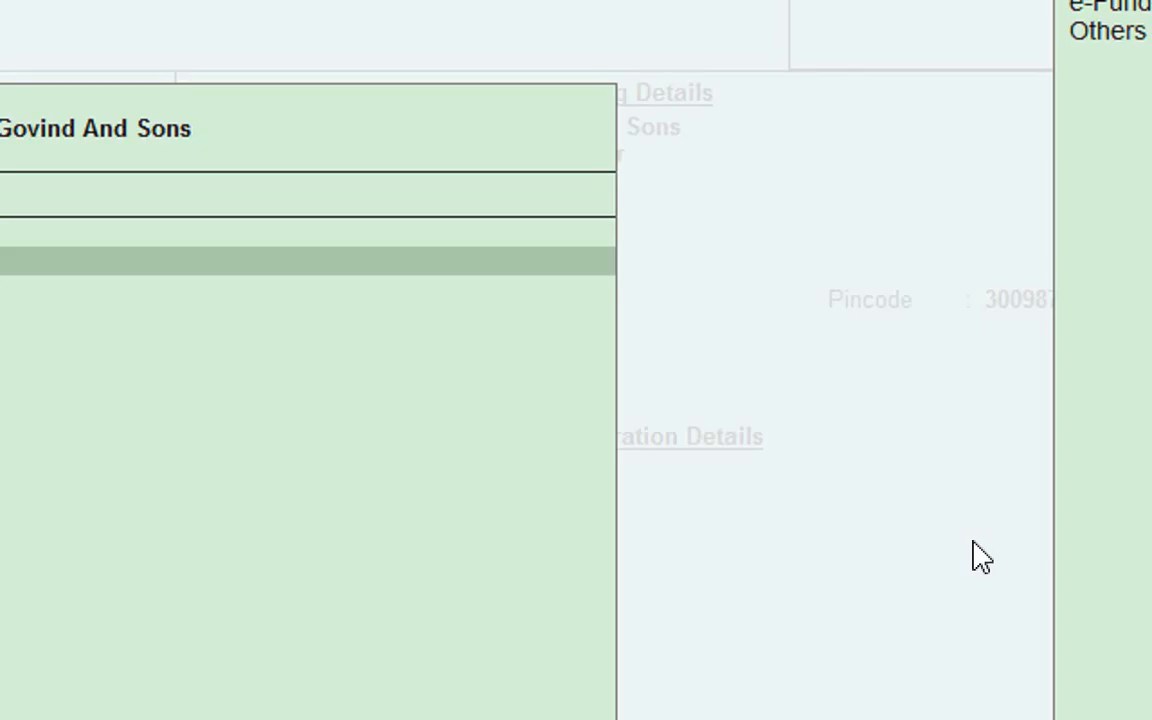
key("Return")
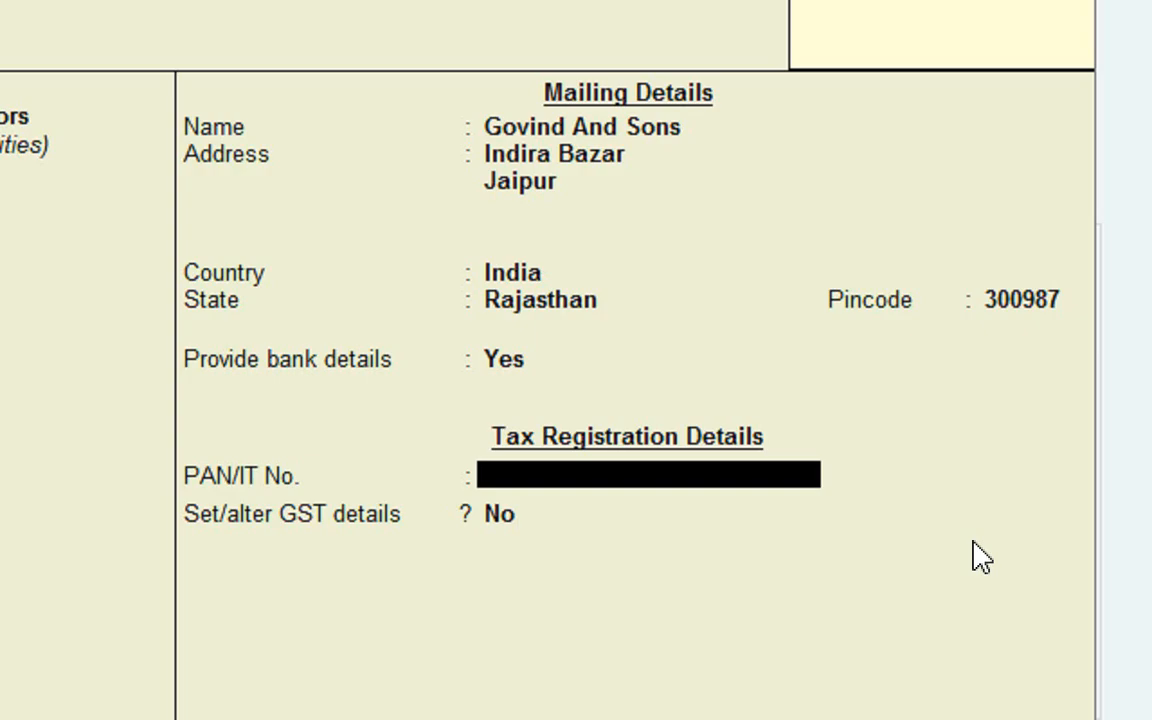
Step: Fill in the creditor's PAN/IT number and set Set/alter GST details to Yes
type("ASFDF5445")
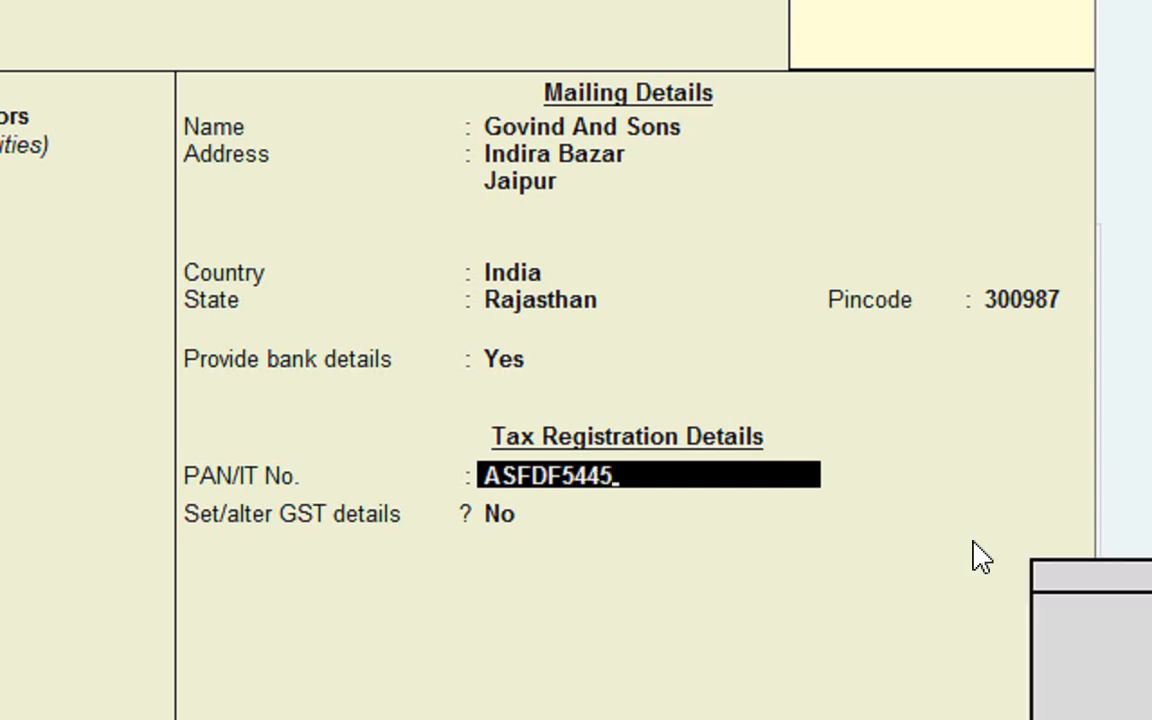
key("Return")
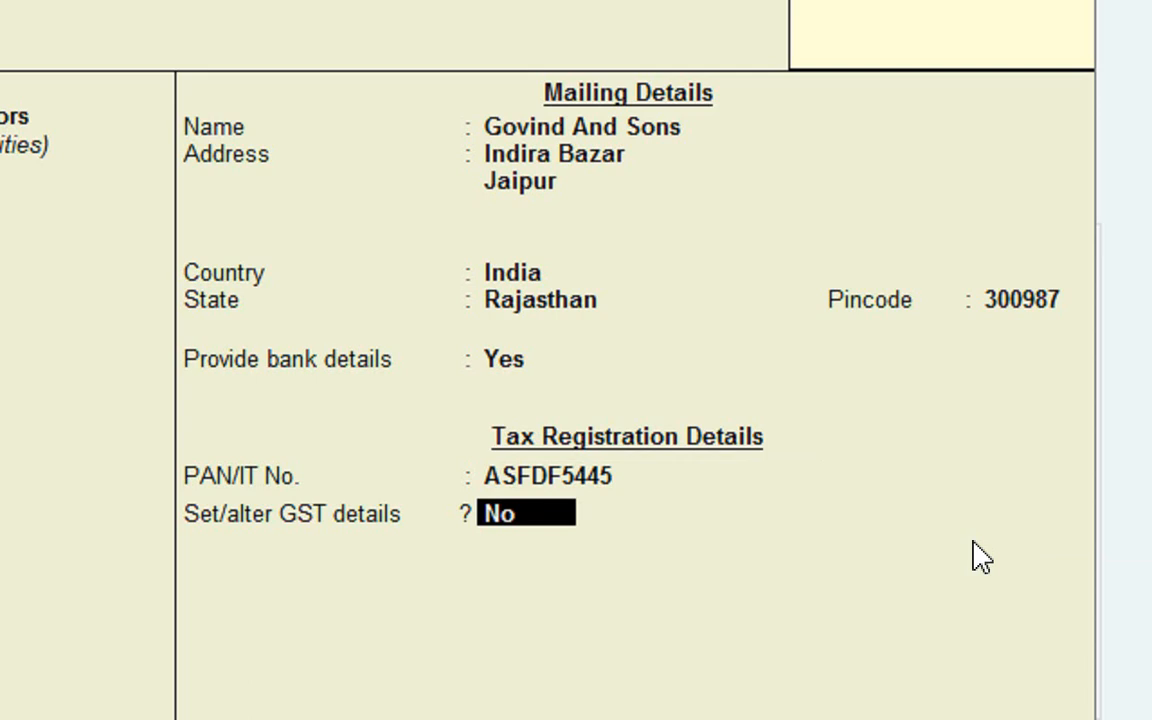
type("y")
key("Return")
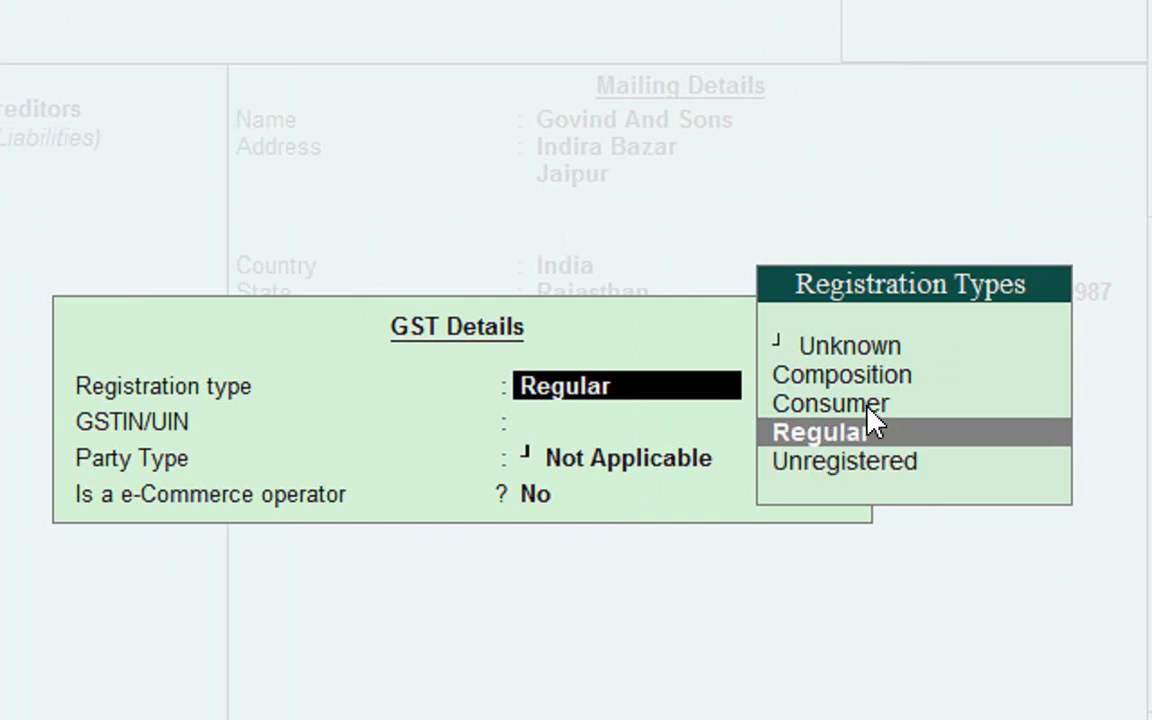
Step: Look through the GST registration types from Composition to Unregistered and choose Regular for the creditor
key("Up")
key("Up")
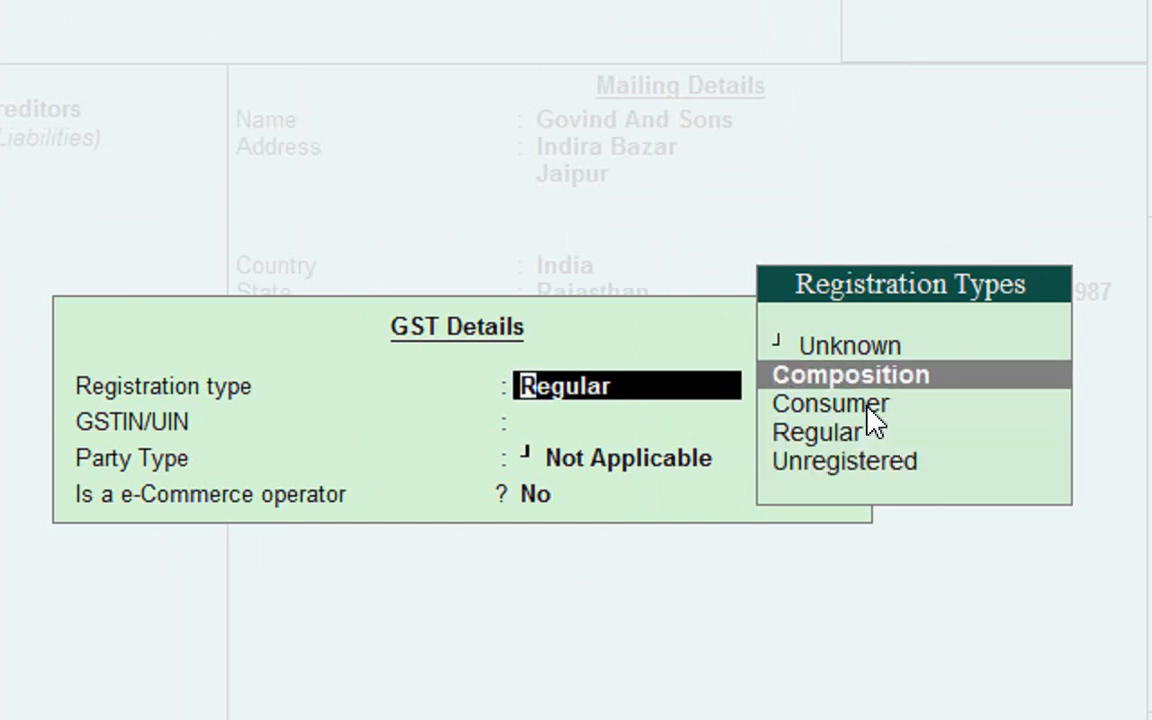
key("Down")
key("Down")
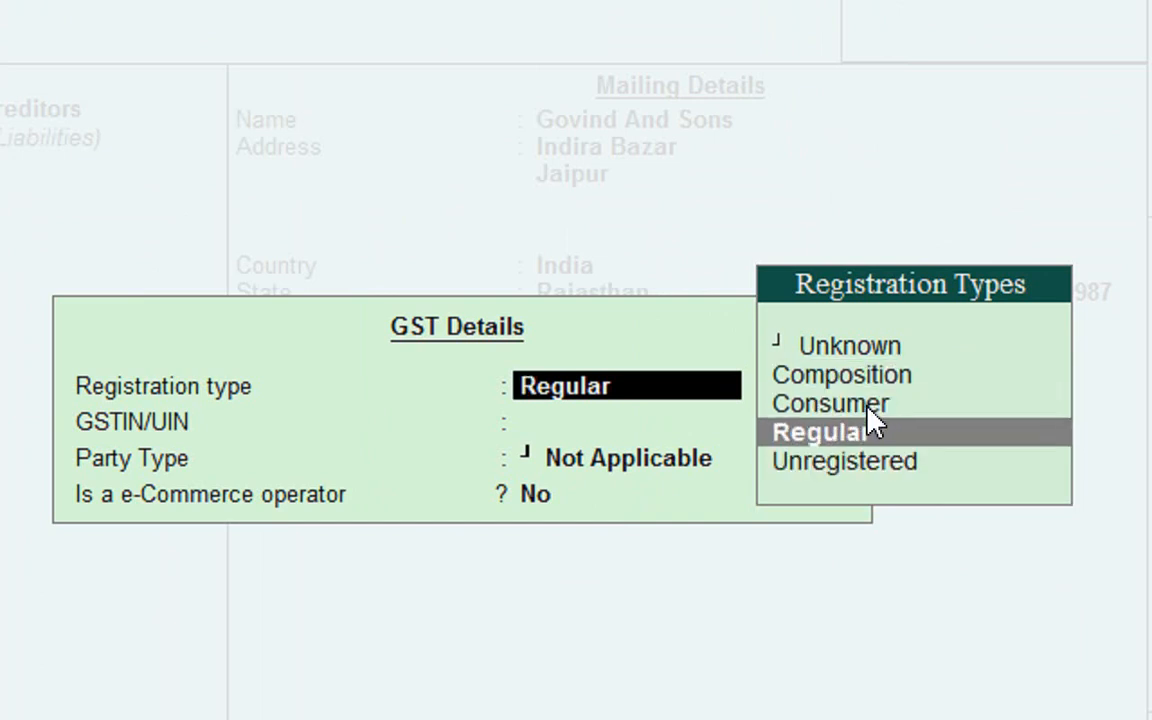
key("Down")
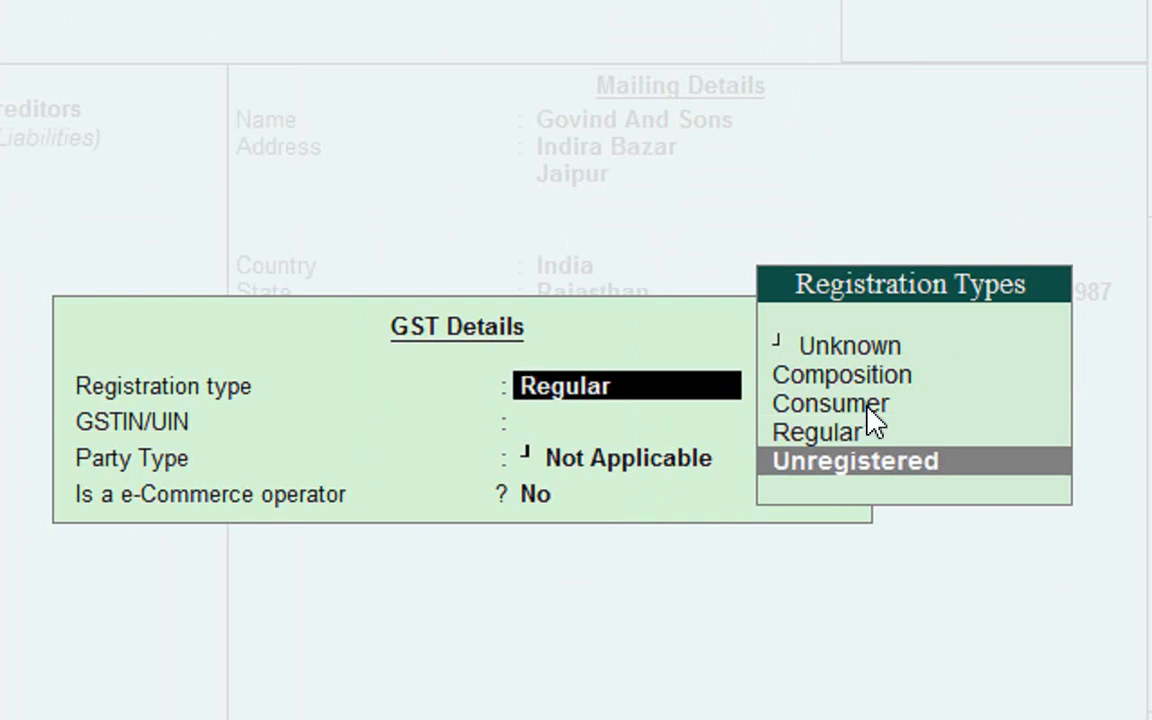
key("Up")
key("Up")
key("Up")
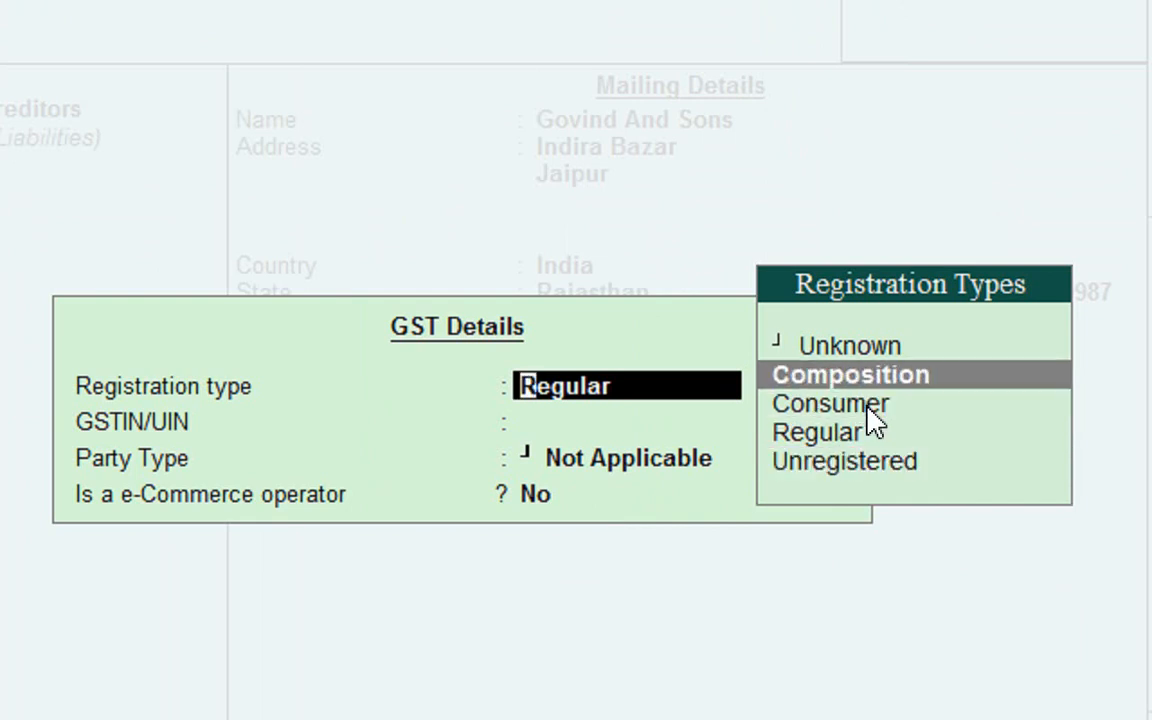
key("Down")
key("Down")
key("Return")
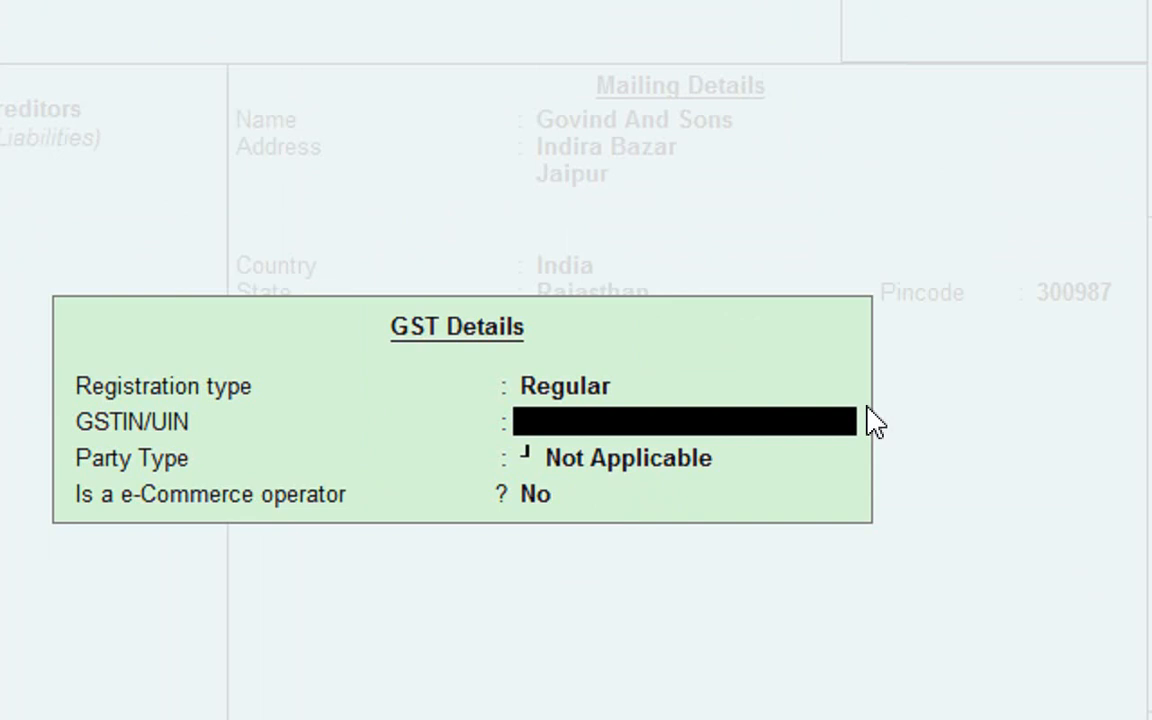
Step: Enter the creditor's GSTIN/UIN, keep Party Type as Not Applicable and e-Commerce operator at No, and accept the GST details
type("AHJHSJ32323")
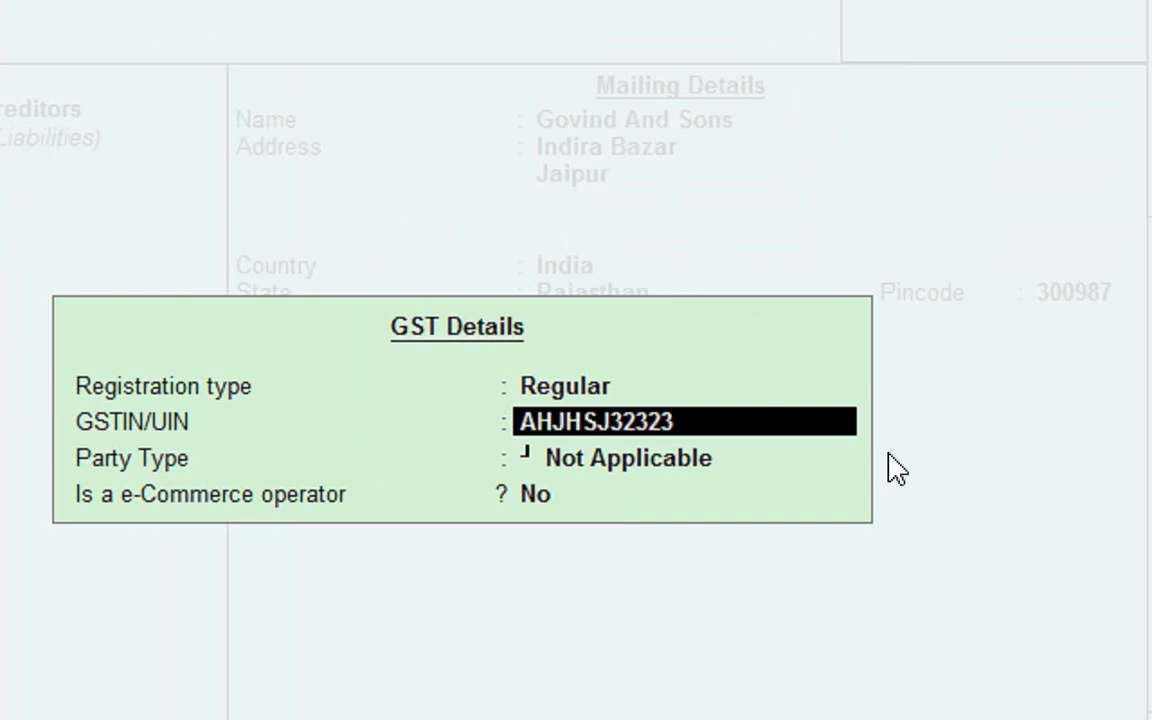
type("3")
key("Return")
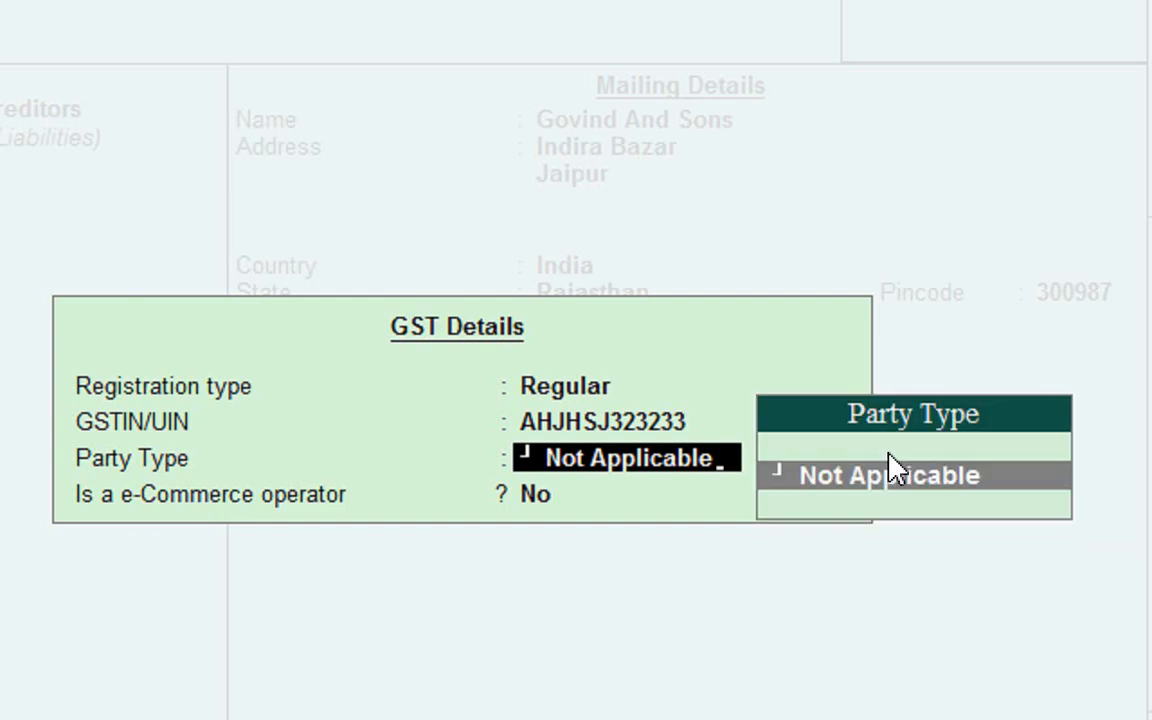
key("Return")
key("BackSpace")
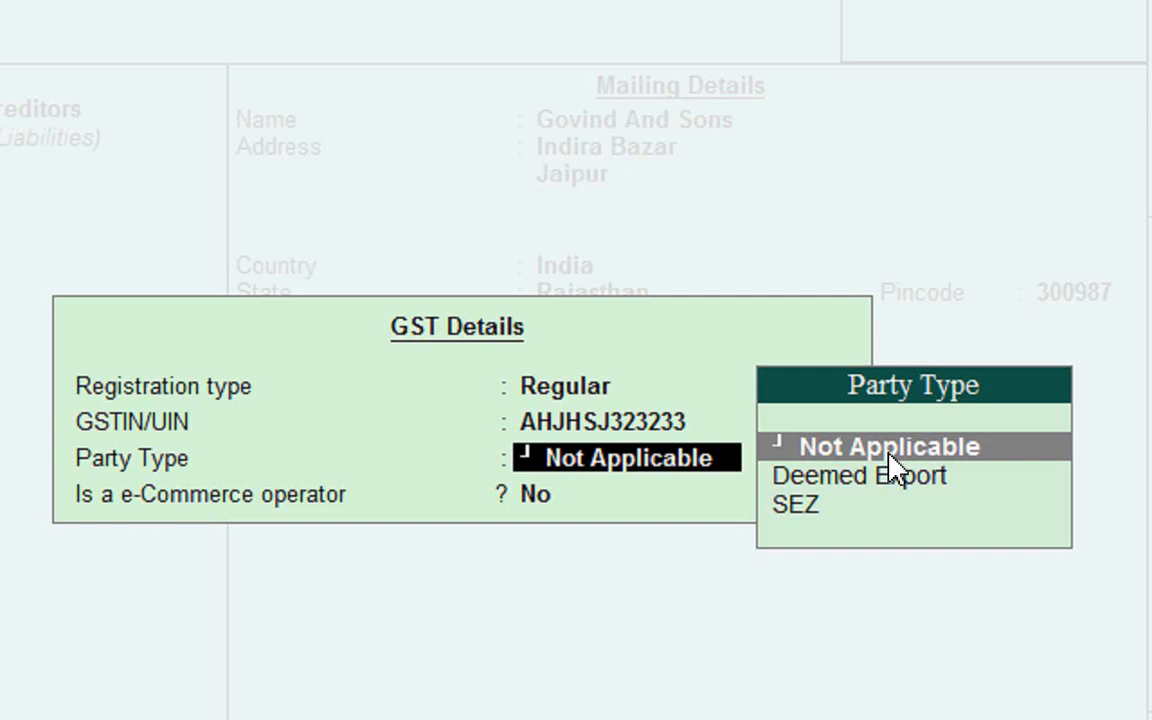
key("Return")
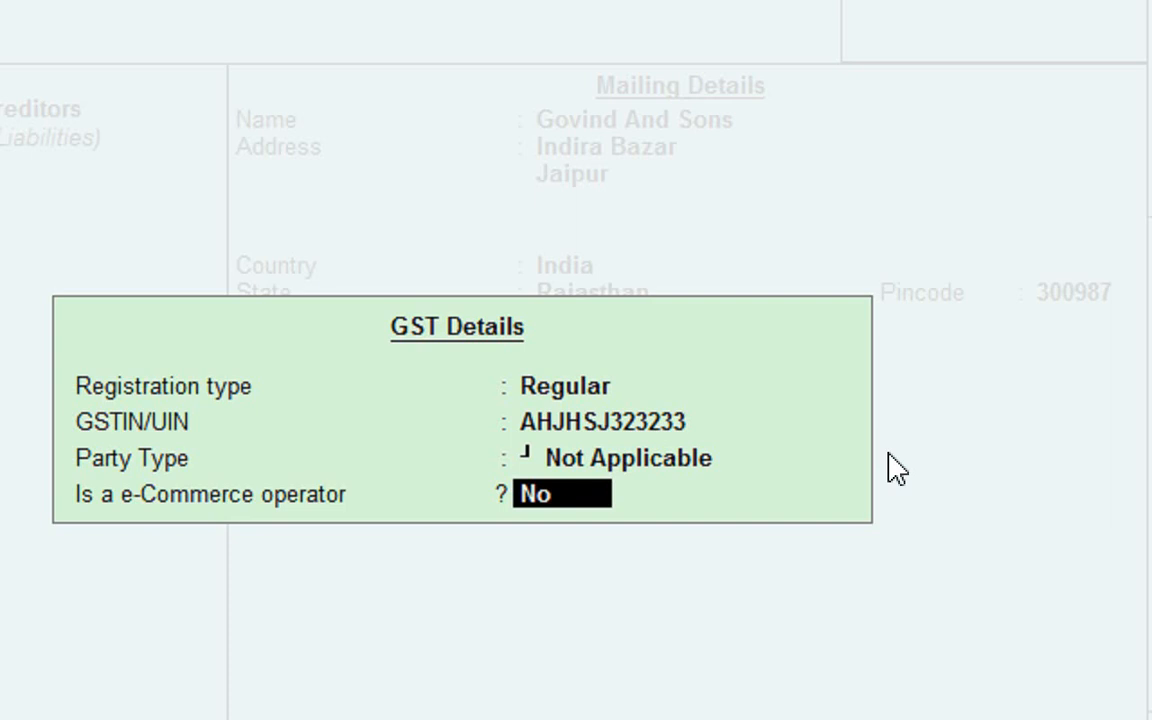
key("Return")
key("Return")
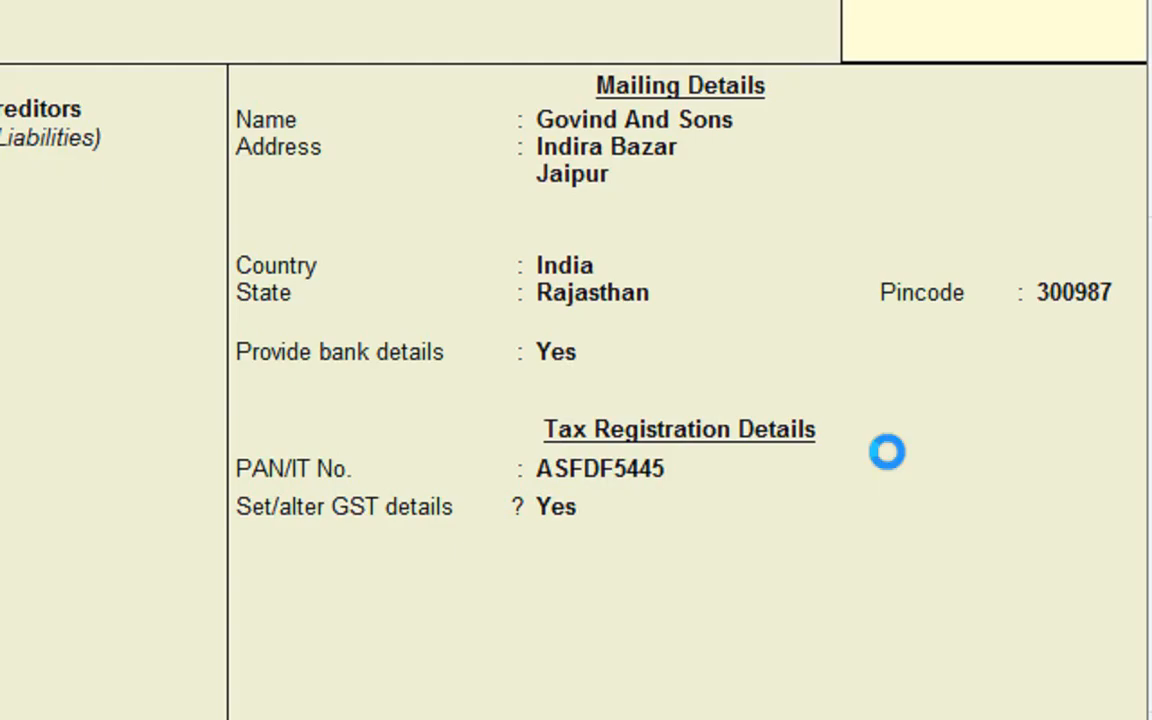